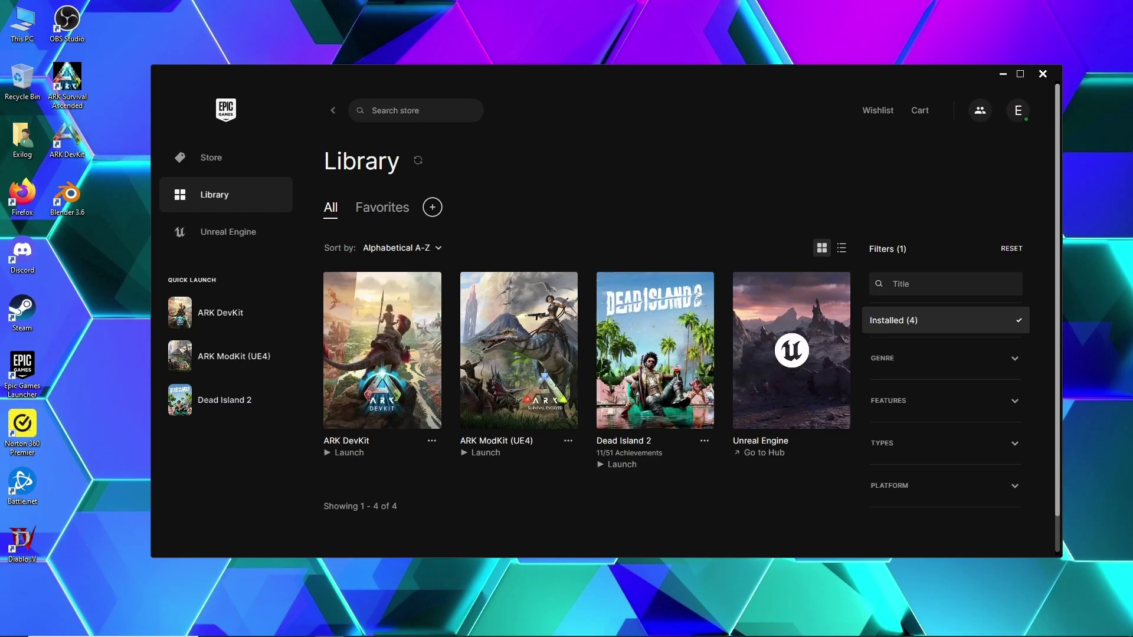
Launch ARK DevKit from the Epic Games Launcher library.
{"action": "left_click", "coordinate": [383, 361]}
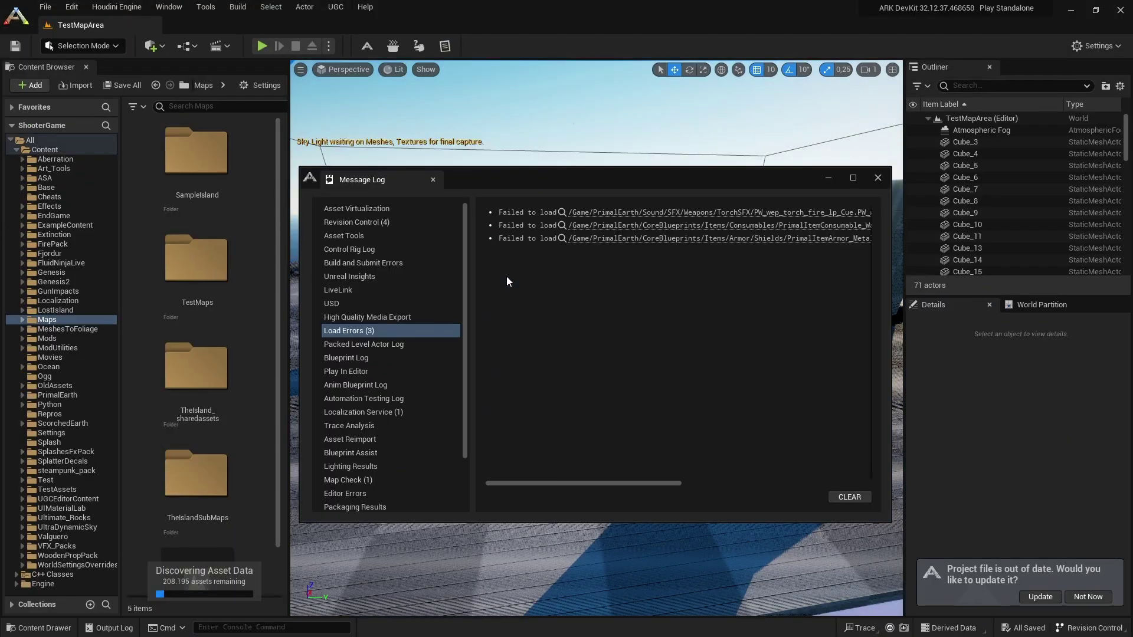
Dismiss the project-update notification with Not Now.
{"action": "left_click", "coordinate": [1087, 596]}
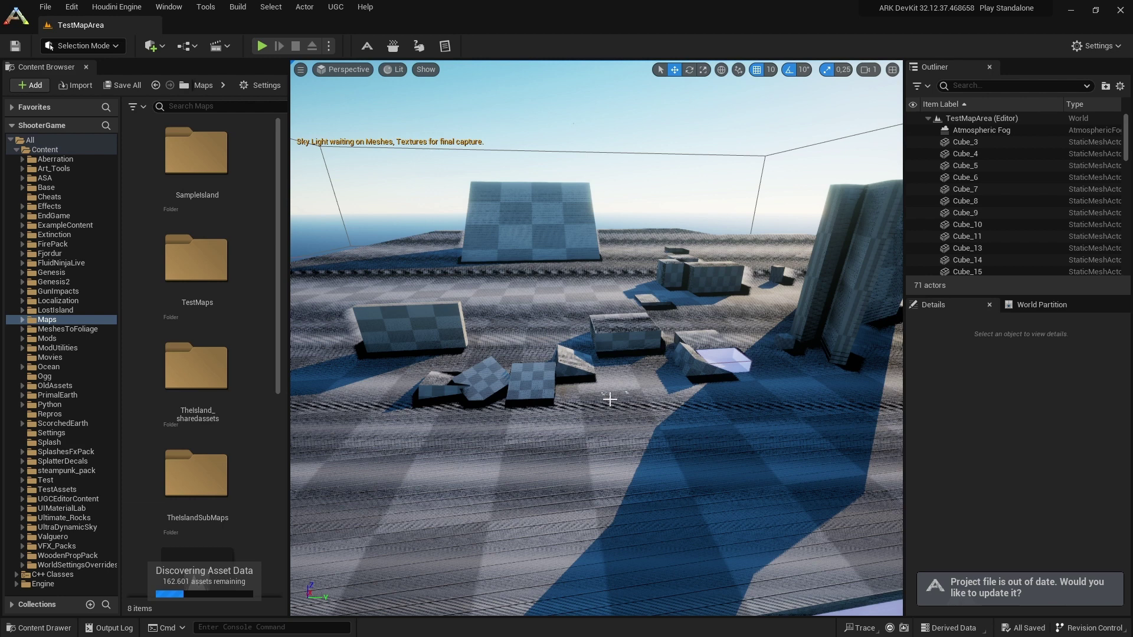
Focus the view on the floor, then expand the Maps folder in the content tree.
{"action": "right_click", "coordinate": [581, 441]}
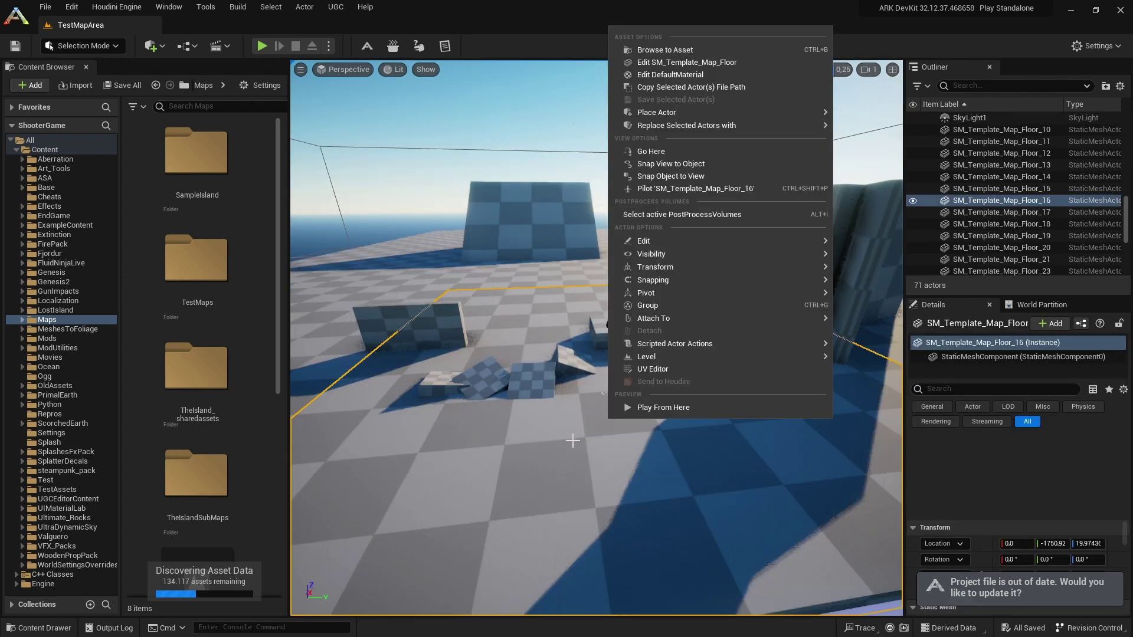
{"action": "left_click", "coordinate": [576, 440]}
{"action": "right_click", "coordinate": [673, 410]}
{"action": "key", "text": "Escape"}
{"action": "right_click_drag", "start_coordinate": [673, 409], "coordinate": [725, 413]}
{"action": "left_click", "coordinate": [43, 322]}
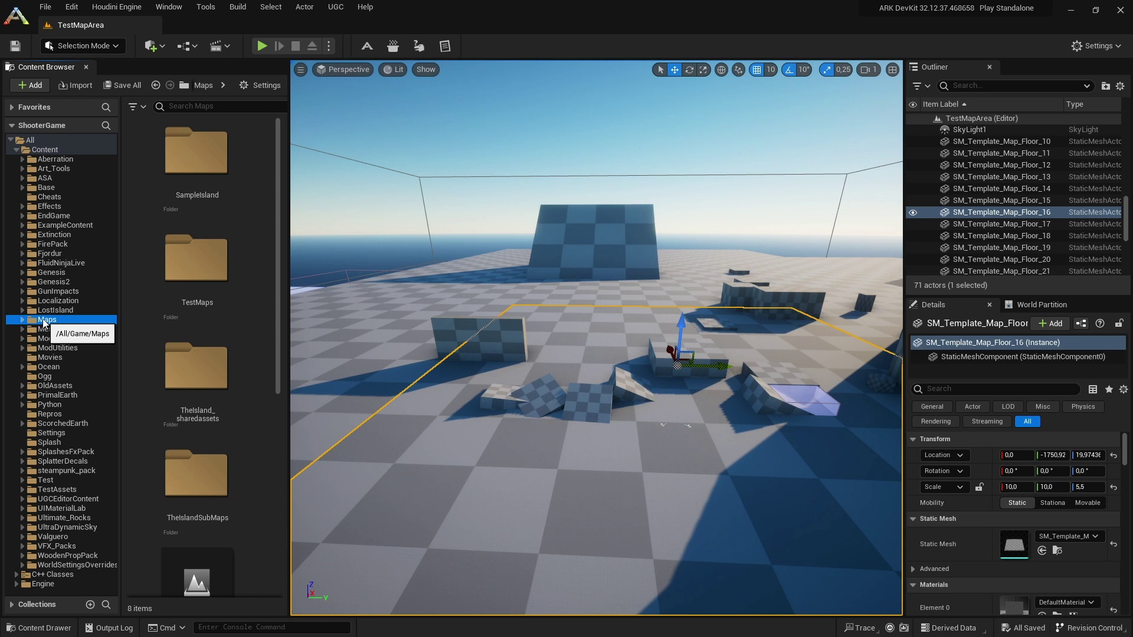
{"action": "left_click", "coordinate": [22, 320]}
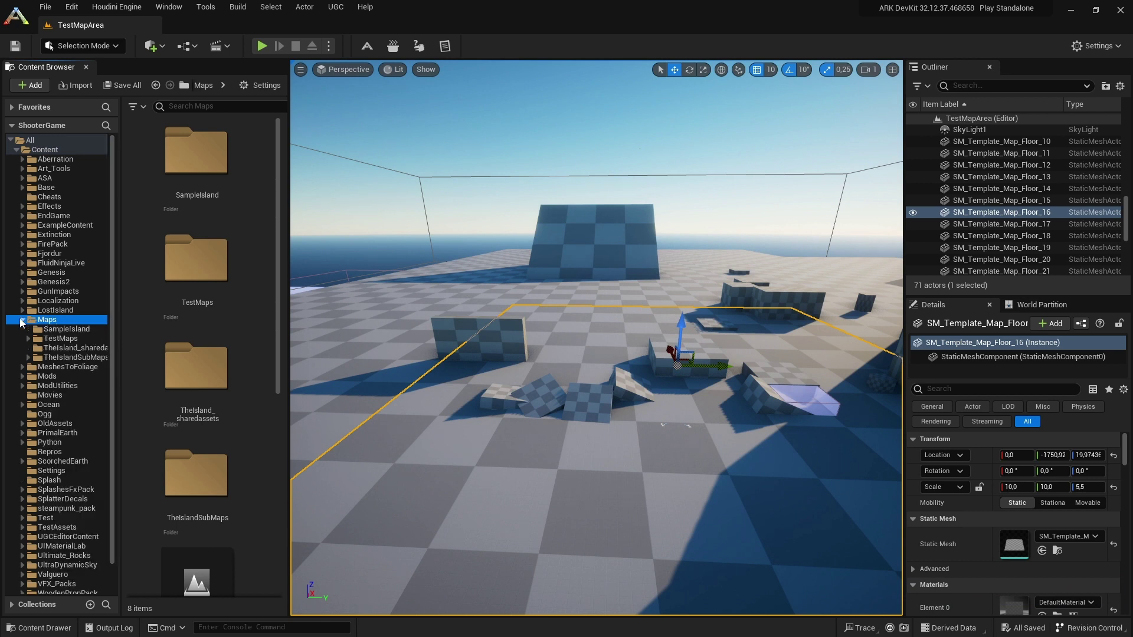
Open the SampleIslandWP level from the SampleIsland folder.
{"action": "left_click", "coordinate": [59, 330]}
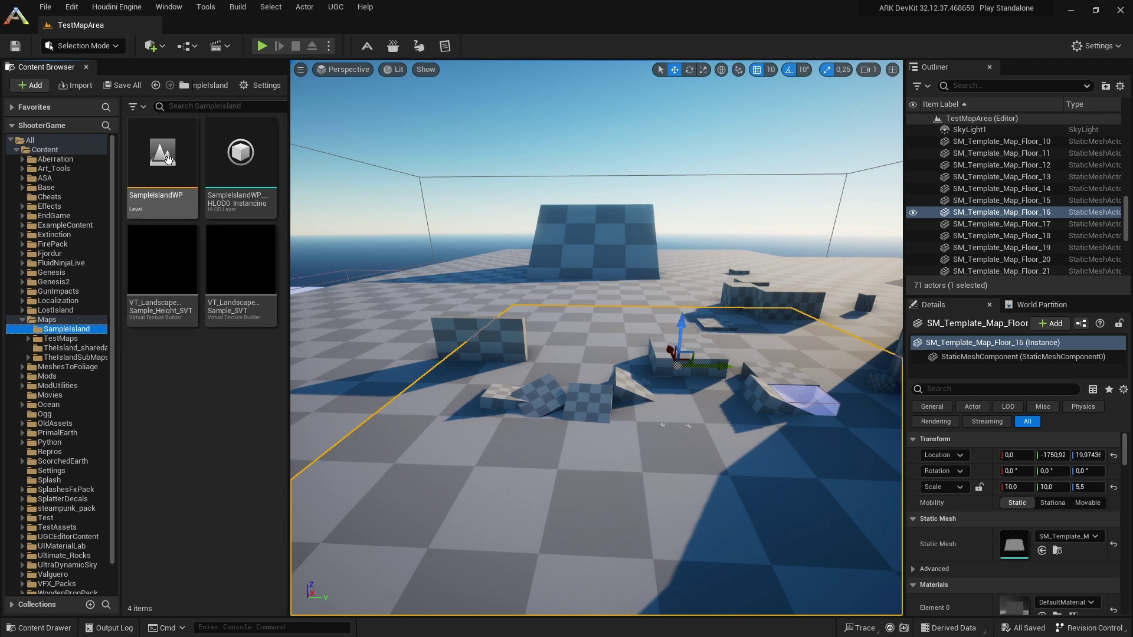
{"action": "left_click", "coordinate": [167, 153]}
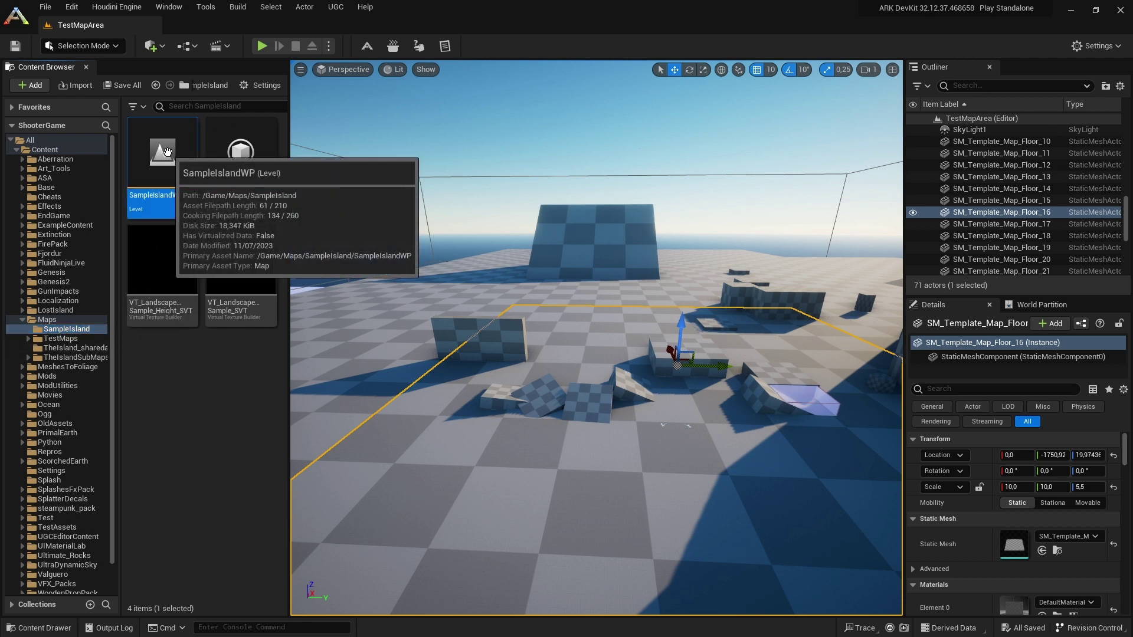
{"action": "double_click", "coordinate": [166, 154]}
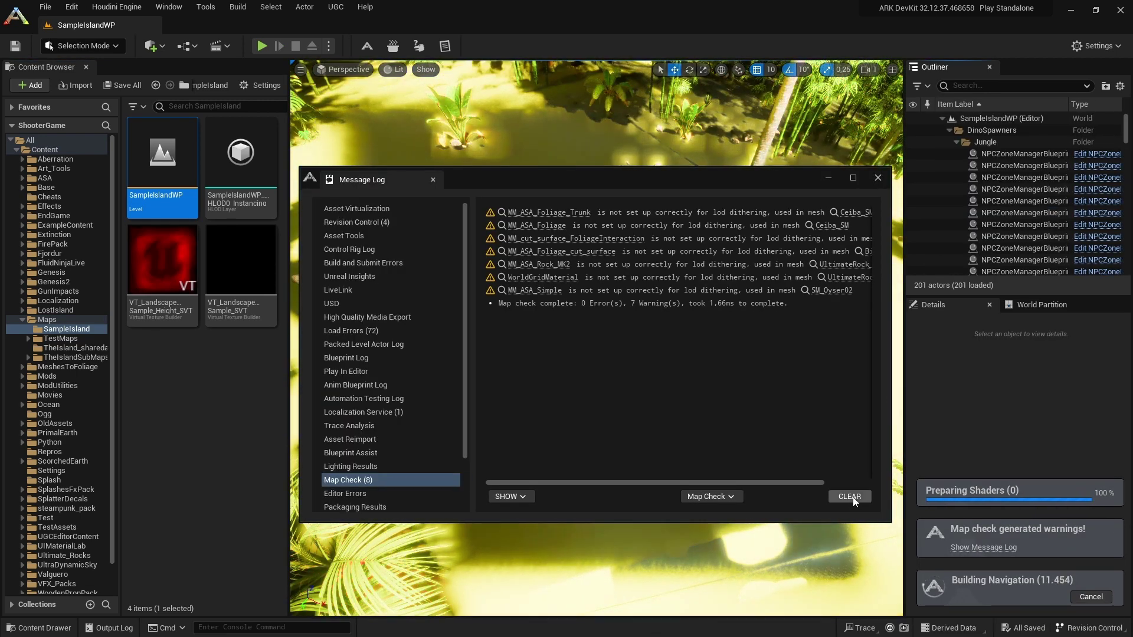
Clear and close the map-check log, then fly the camera into the jungle.
{"action": "left_click", "coordinate": [850, 496]}
{"action": "left_click", "coordinate": [878, 177]}
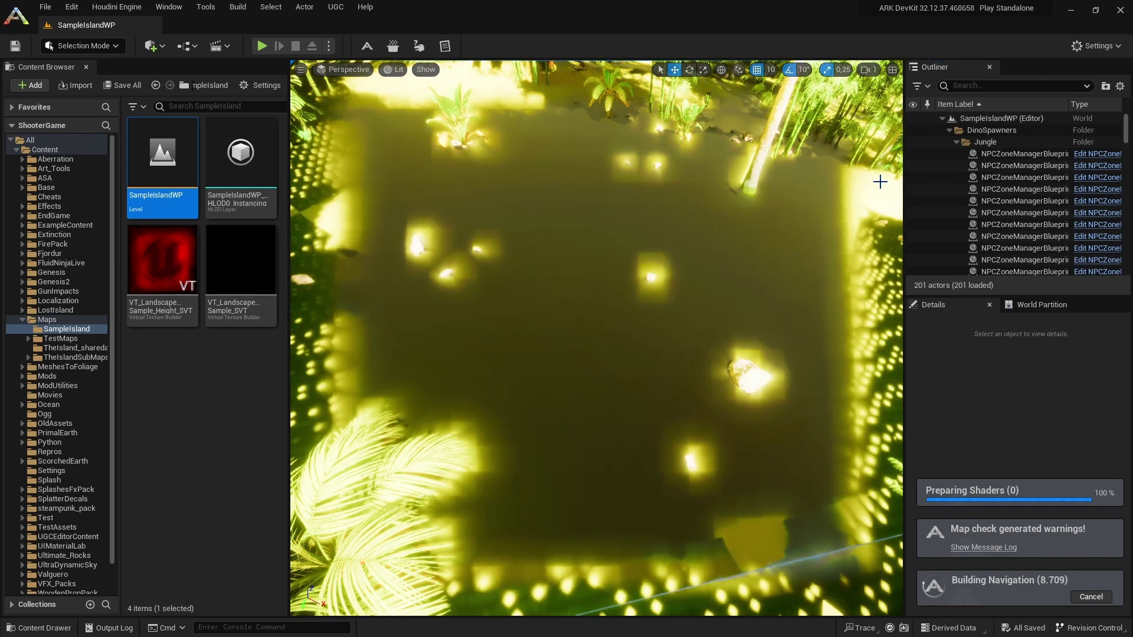
{"action": "right_click_drag", "start_coordinate": [576, 437], "coordinate": [476, 456]}
{"action": "key", "text": "w"}
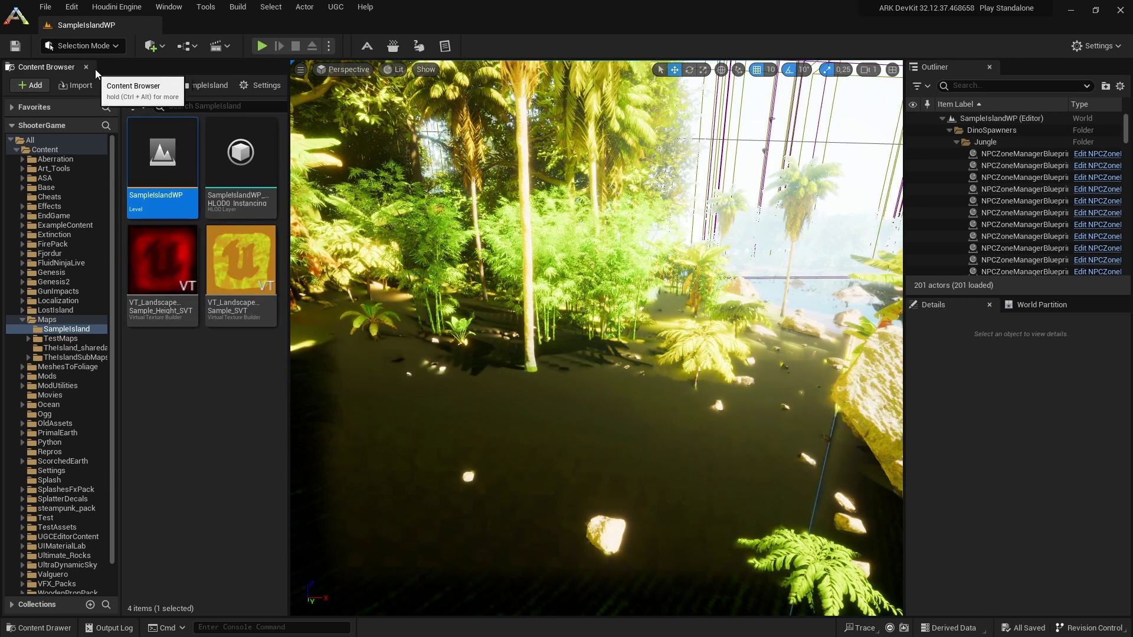
Switch to Landscape Mode and set Manage > Import to Export.
{"action": "left_click", "coordinate": [122, 49]}
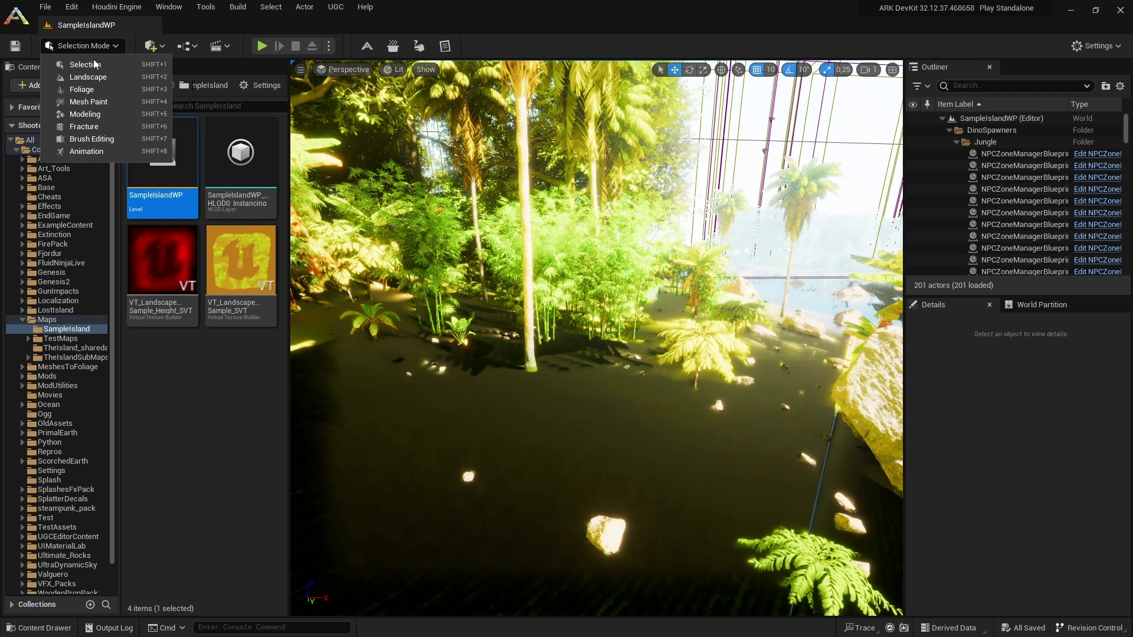
{"action": "left_click", "coordinate": [123, 81]}
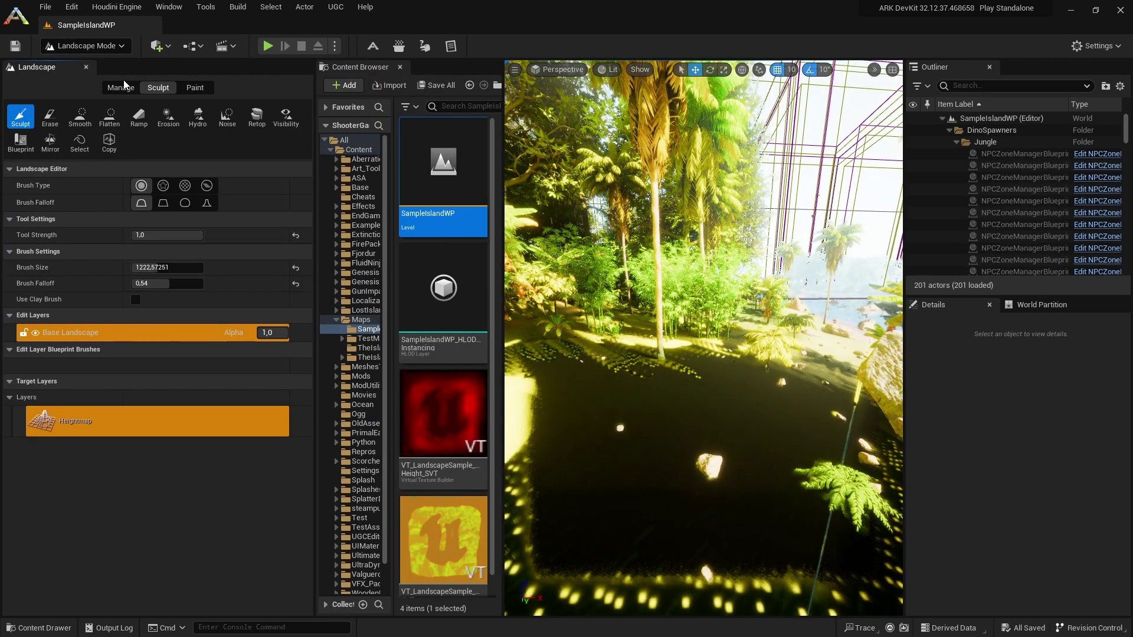
{"action": "left_click", "coordinate": [121, 88]}
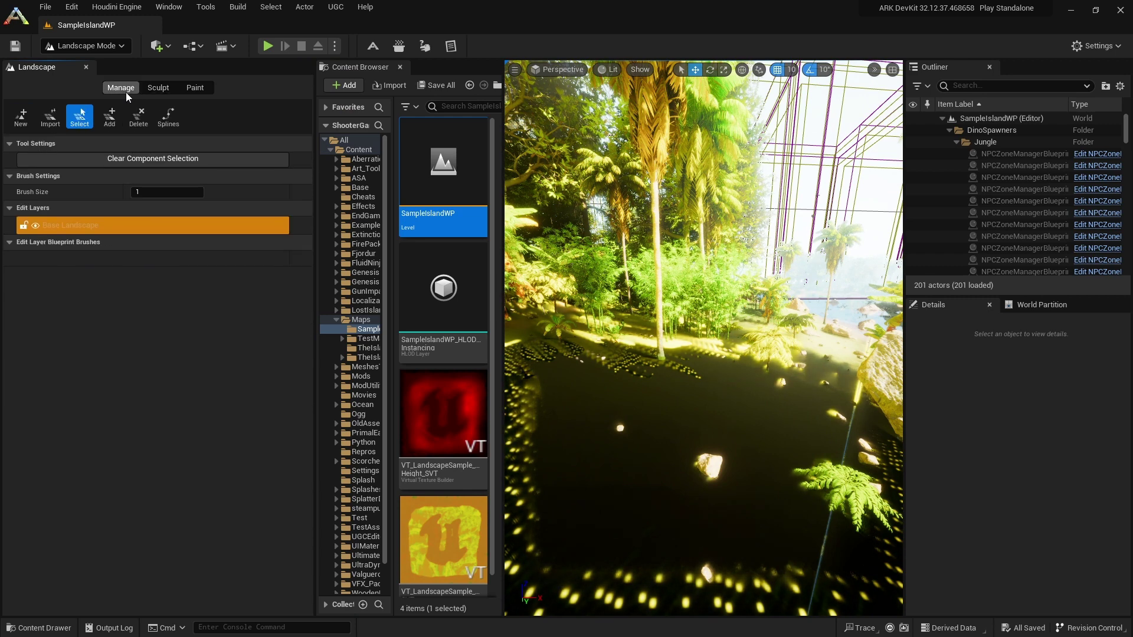
{"action": "left_click", "coordinate": [47, 122]}
{"action": "left_click", "coordinate": [161, 161]}
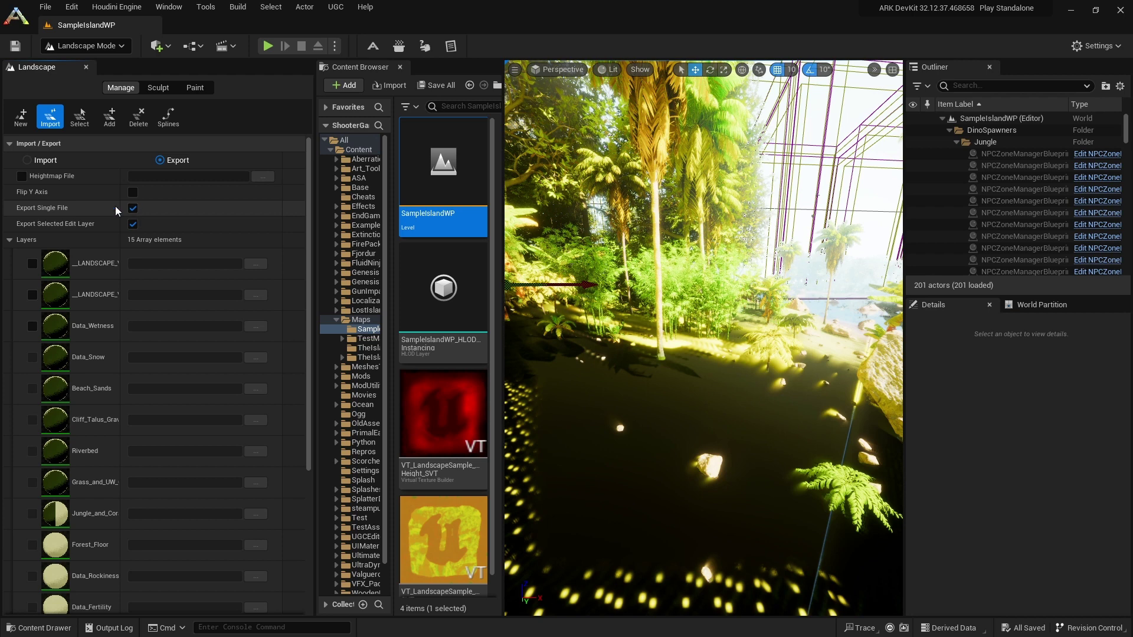
Tick Data_Wetness, Beach_Sands_0 and Shared_Grass_0 for export, then browse for the heightmap file.
{"action": "left_click", "coordinate": [33, 327]}
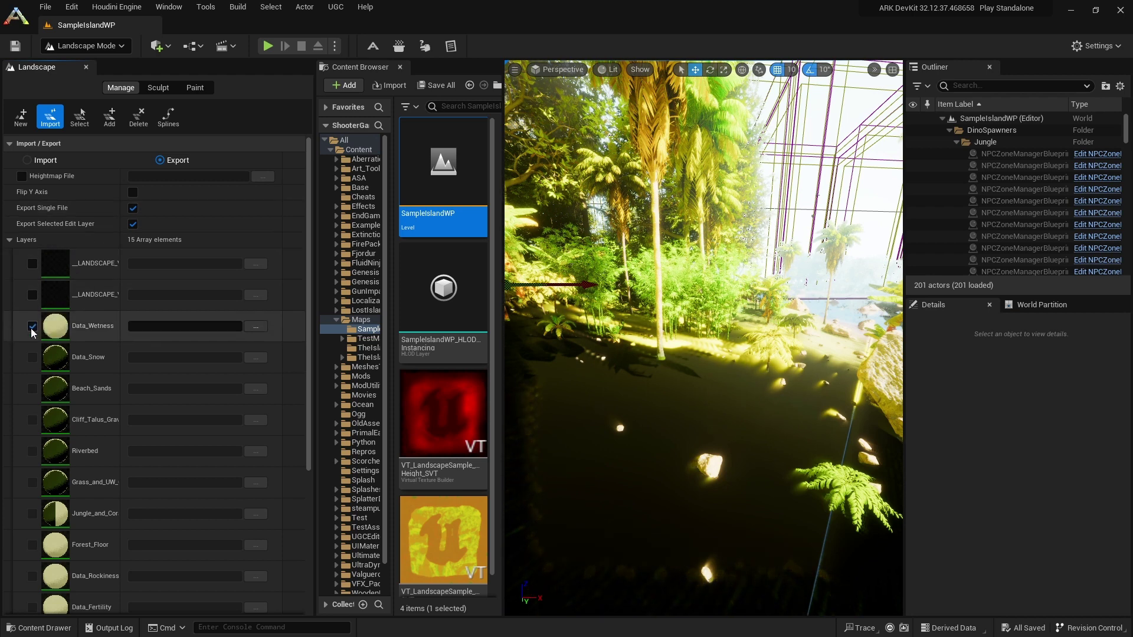
{"action": "scroll", "coordinate": [92, 363], "scroll_direction": "down", "scroll_amount": 5}
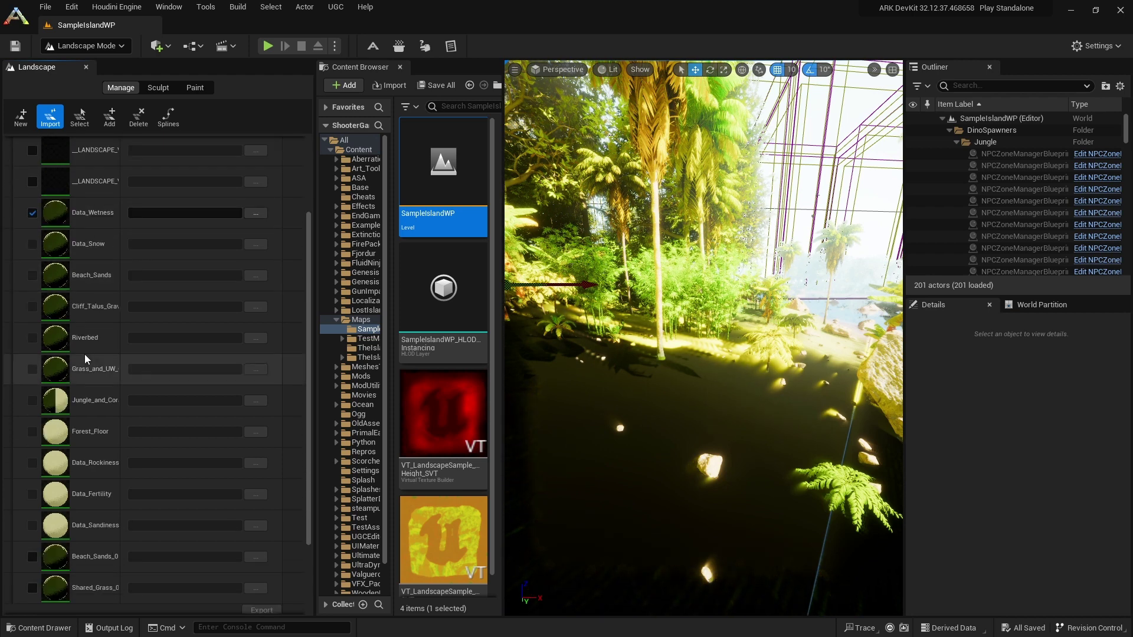
{"action": "left_click", "coordinate": [32, 453]}
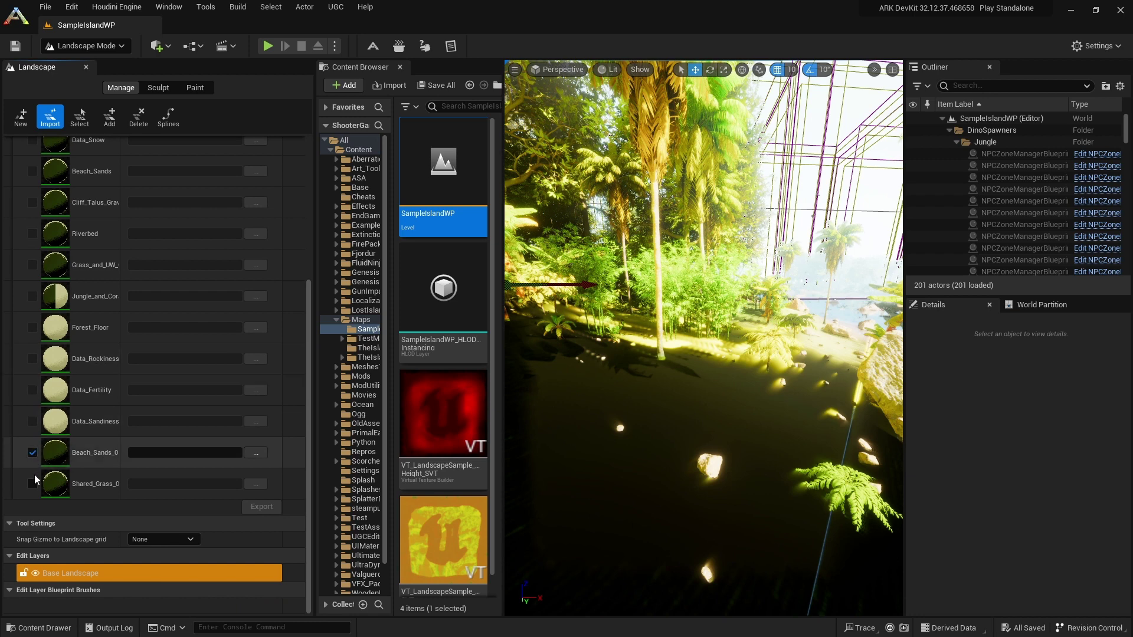
{"action": "left_click", "coordinate": [33, 485]}
{"action": "scroll", "coordinate": [171, 433], "scroll_direction": "up", "scroll_amount": 5}
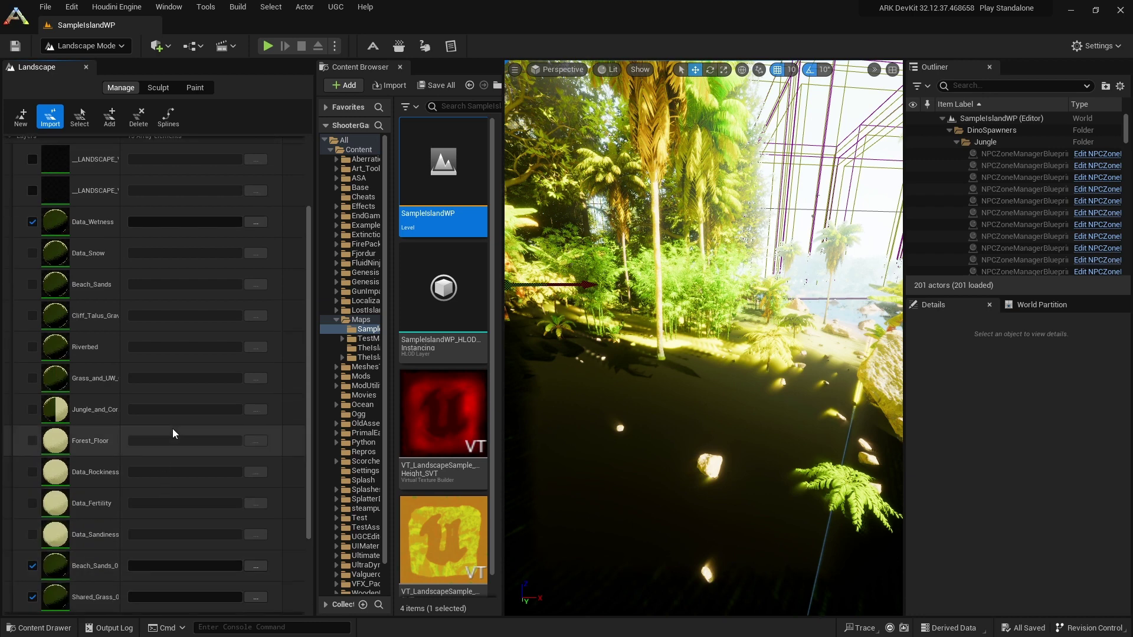
{"action": "left_click", "coordinate": [263, 177]}
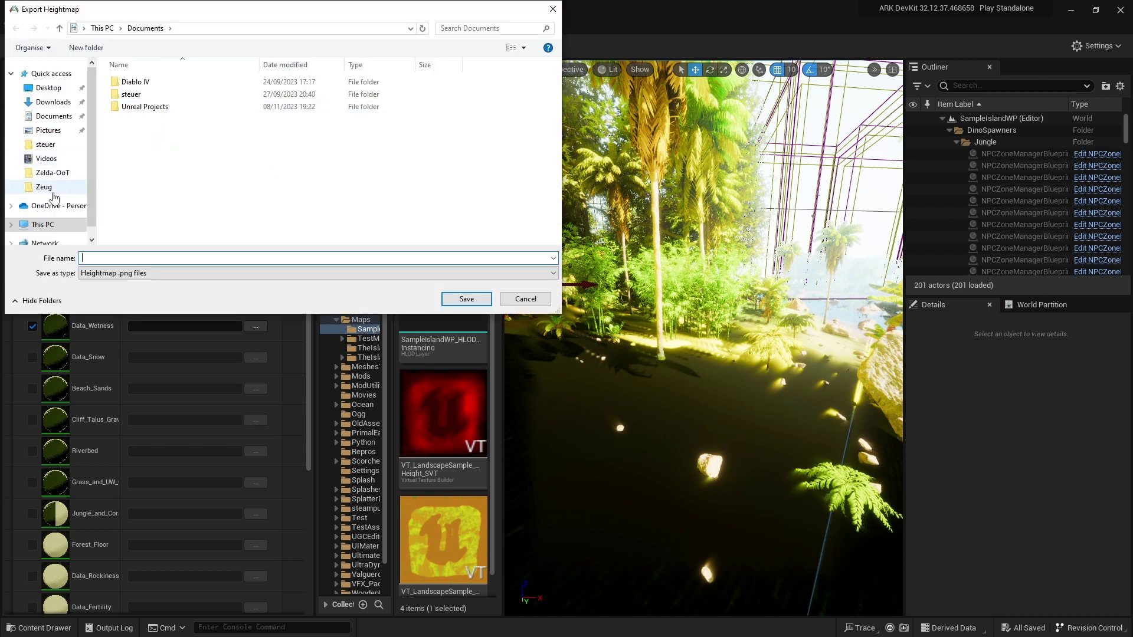
Create a new SampleIsland folder on the Desktop and open it.
{"action": "left_click", "coordinate": [49, 87]}
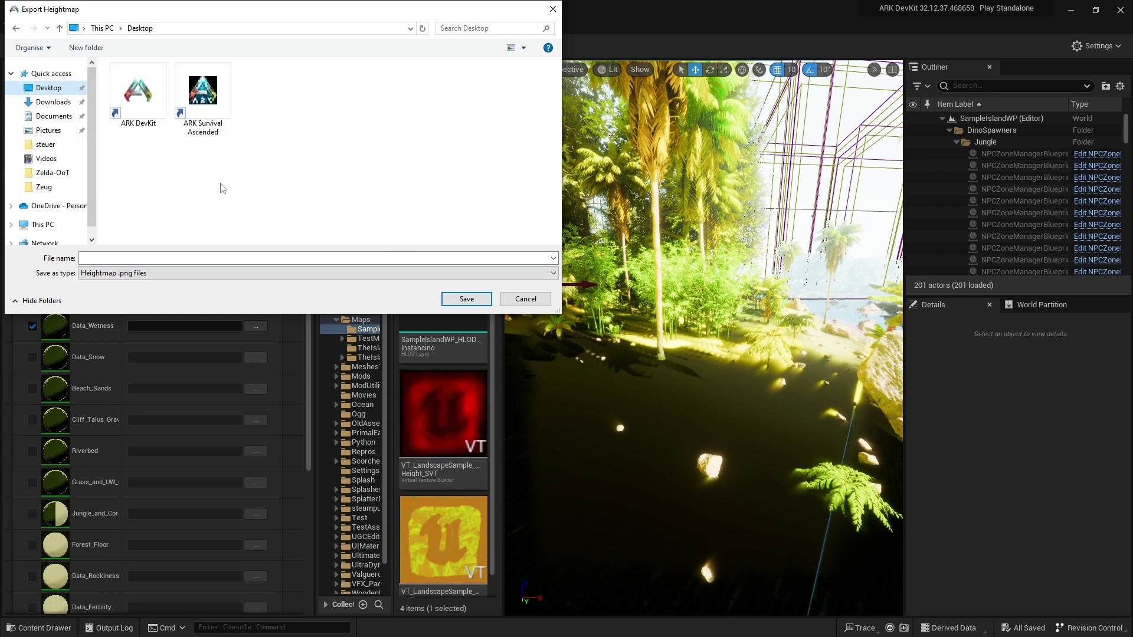
{"action": "right_click", "coordinate": [222, 187]}
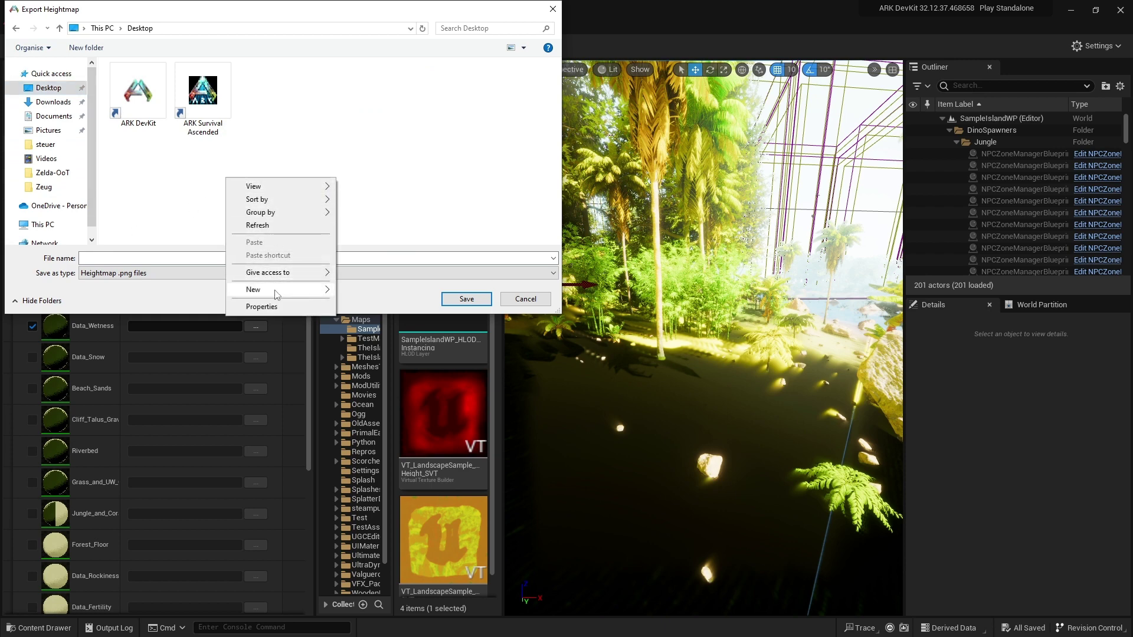
{"action": "mouse_move", "coordinate": [277, 294]}
{"action": "left_click", "coordinate": [361, 294]}
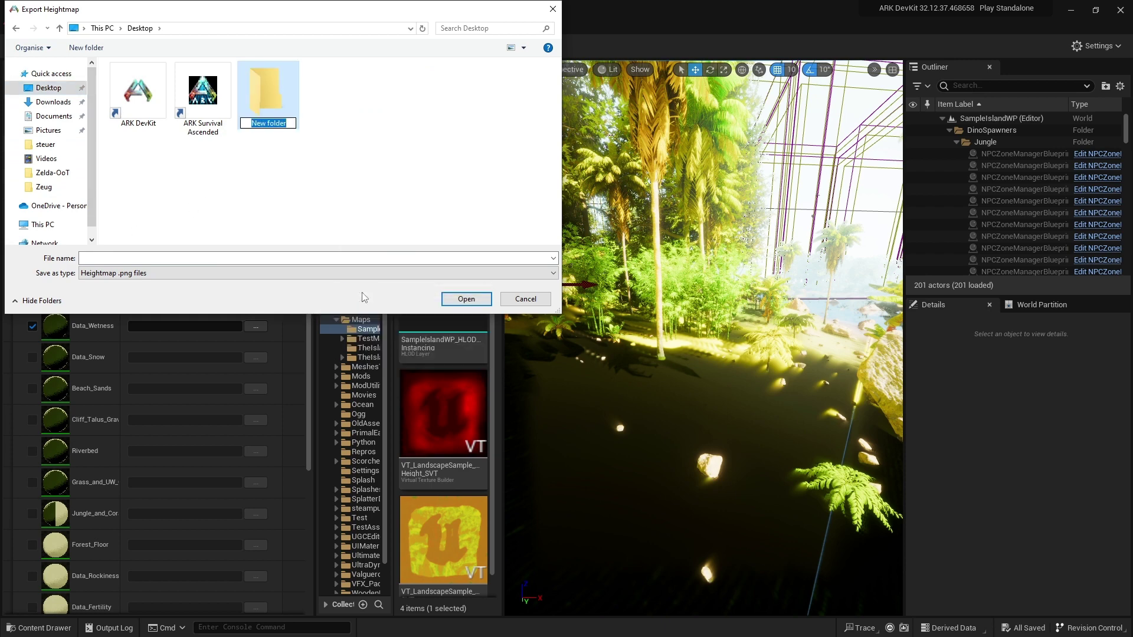
{"action": "type", "text": "Samplelsland"}
{"action": "left_click", "coordinate": [469, 298]}
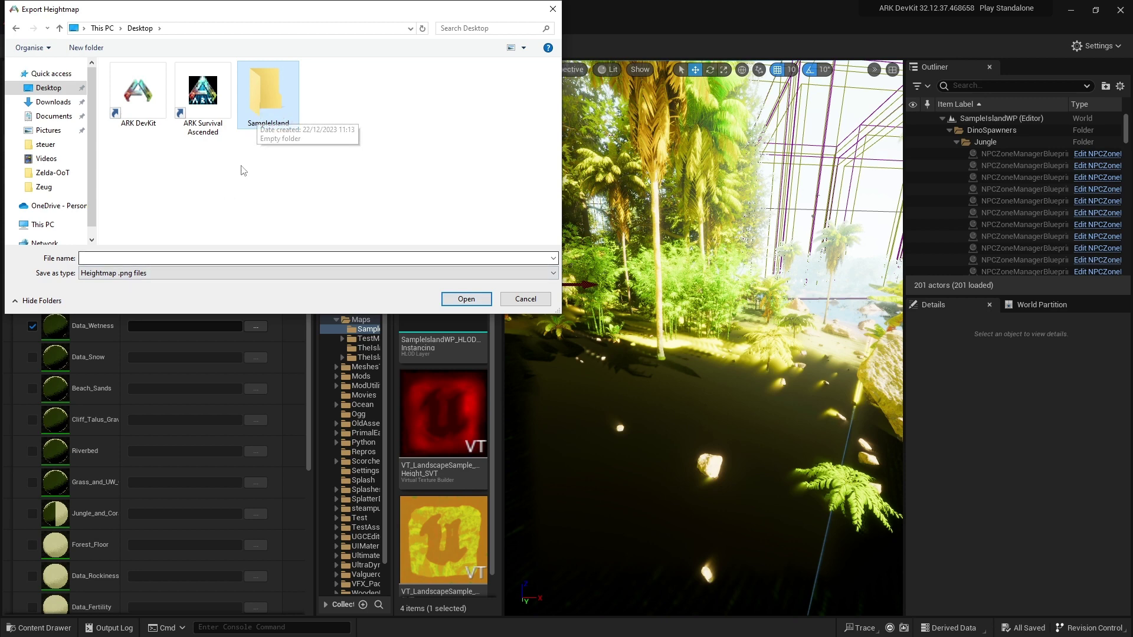
{"action": "double_click", "coordinate": [258, 111]}
Save the heightmap export as Hightmap, then browse for the Data_Wetness file.
{"action": "left_click", "coordinate": [173, 258]}
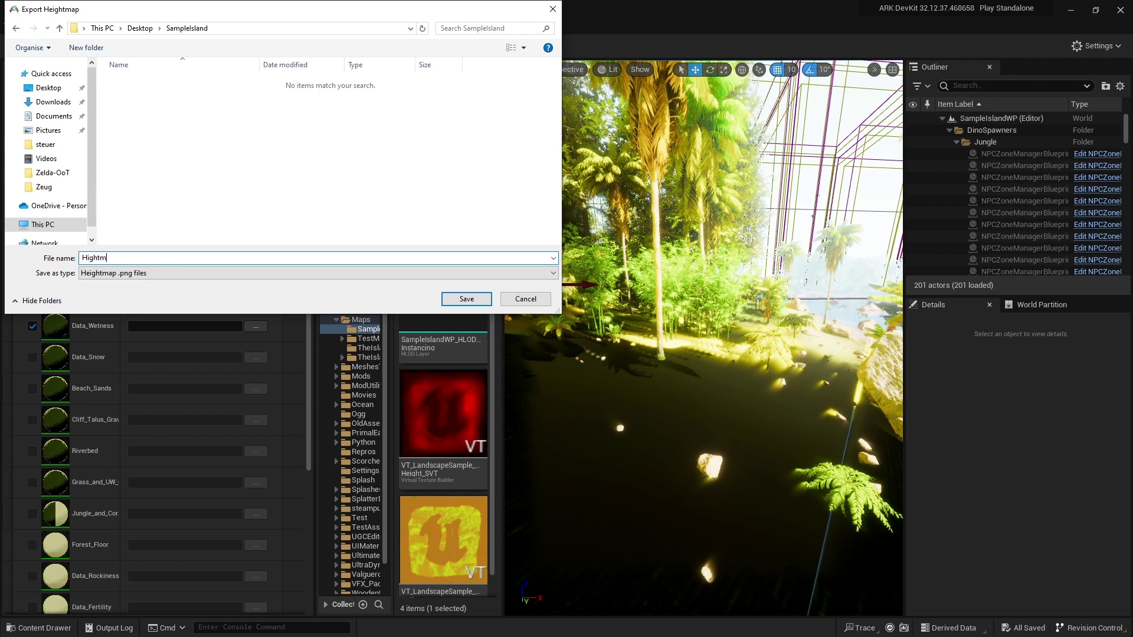
{"action": "type", "text": "Hightmap"}
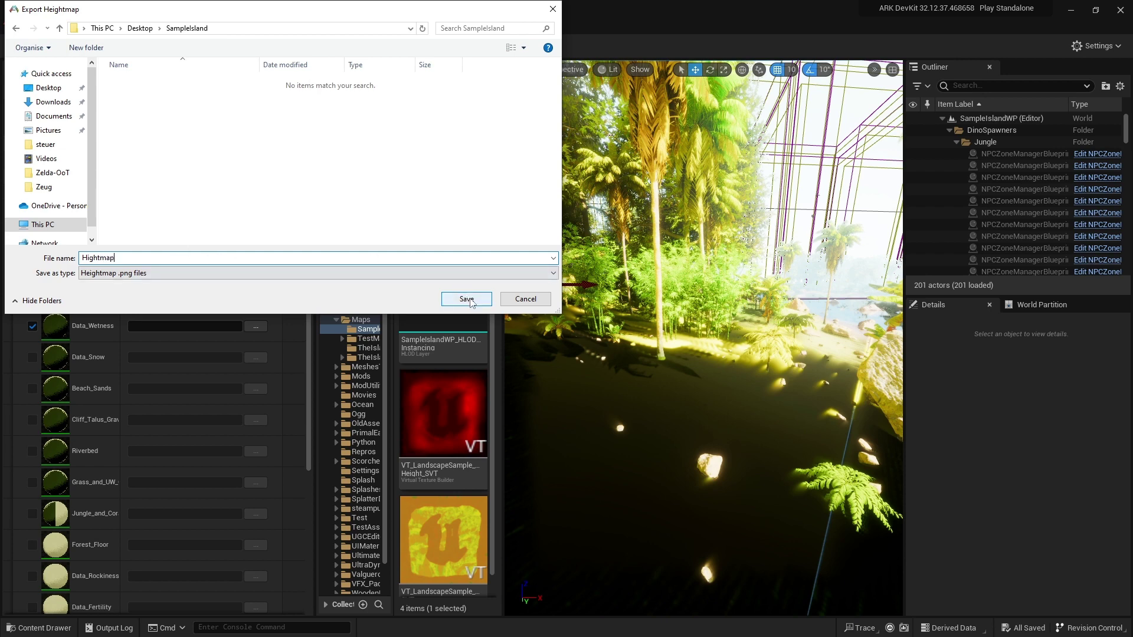
{"action": "left_click", "coordinate": [466, 298]}
{"action": "left_click", "coordinate": [255, 326]}
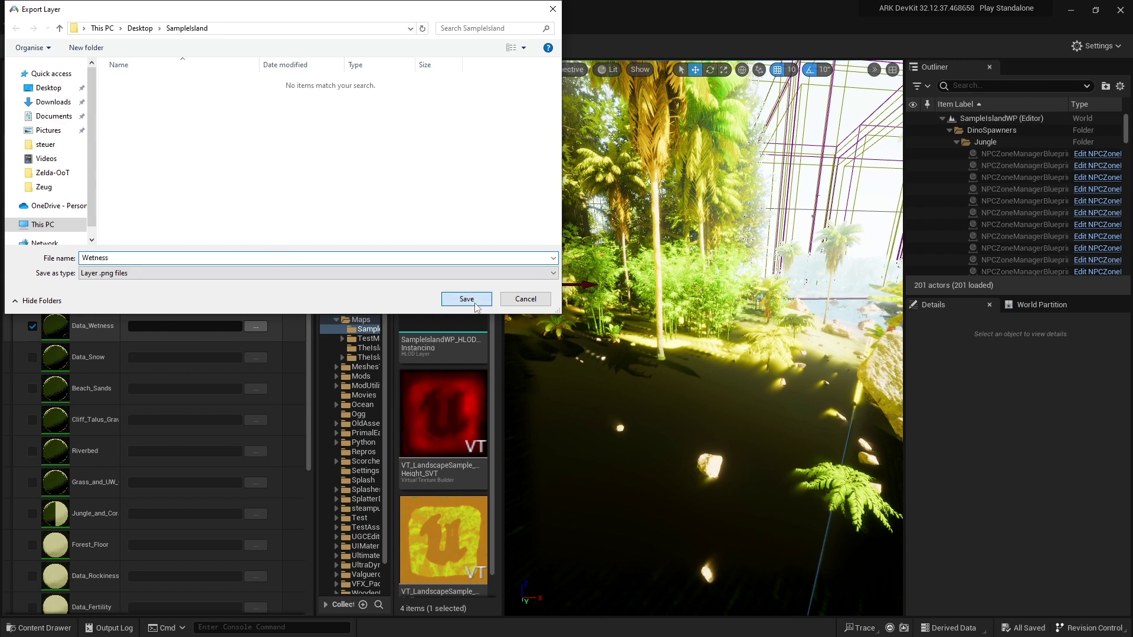
Save Data_Wetness as Wetness and Beach_Sands_0 as Sand in SampleIsland.
{"action": "left_click", "coordinate": [472, 300]}
{"action": "scroll", "coordinate": [201, 396], "scroll_direction": "down", "scroll_amount": 5}
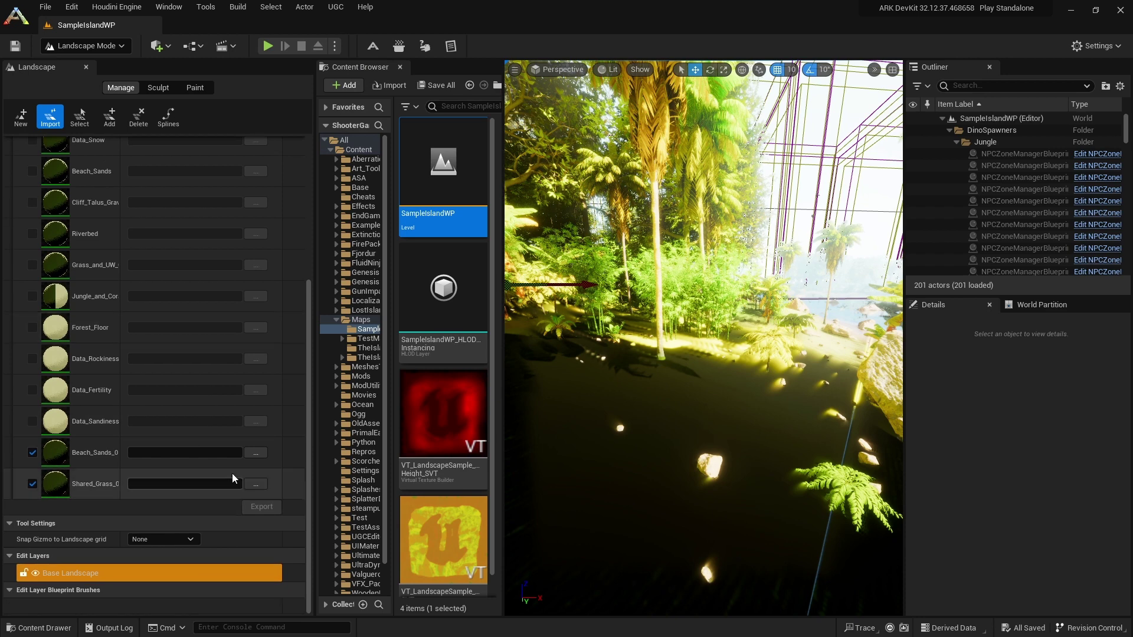
{"action": "left_click", "coordinate": [255, 453]}
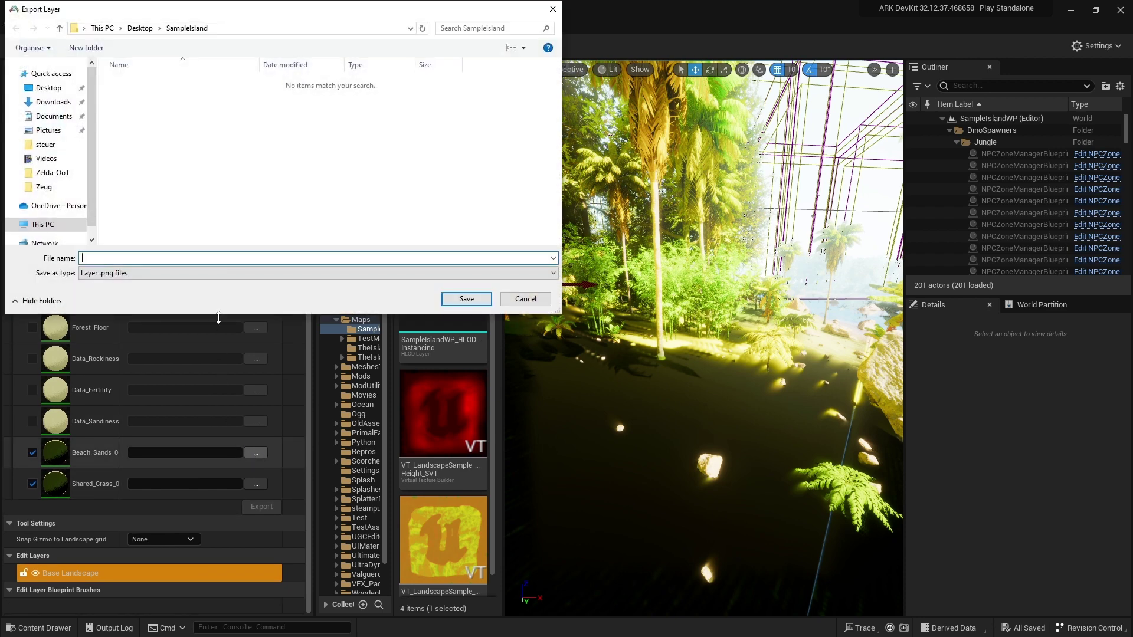
{"action": "left_click", "coordinate": [466, 298]}
Save Shared_Grass_0 as Gras and export the checked layers to PNG.
{"action": "left_click", "coordinate": [255, 485]}
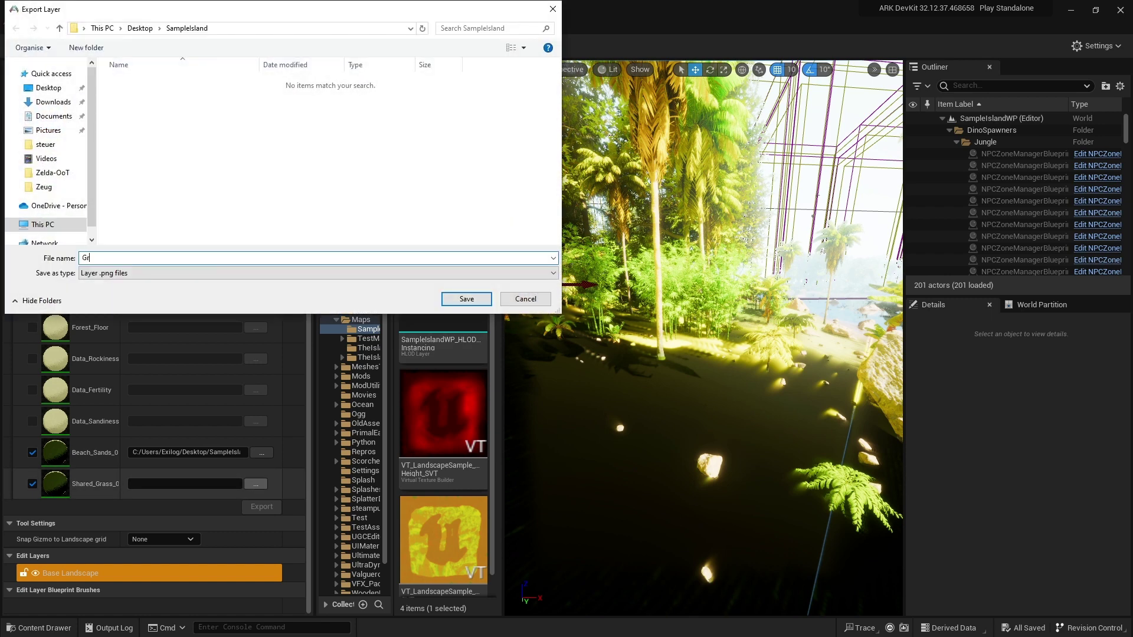
{"action": "type", "text": "Gras"}
{"action": "left_click", "coordinate": [466, 299]}
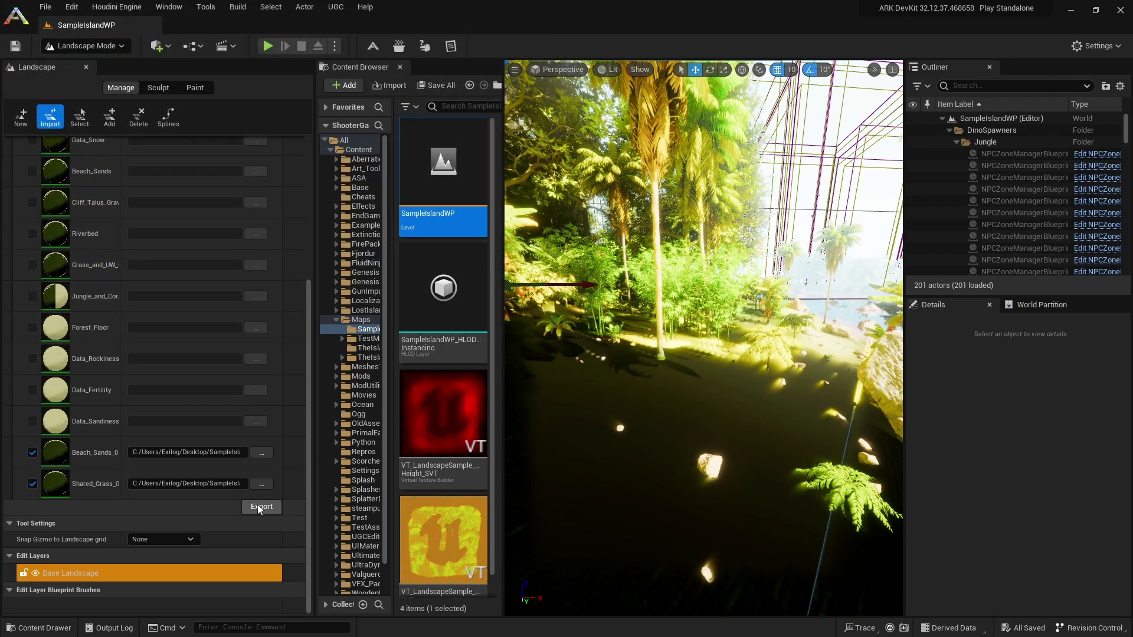
{"action": "left_click", "coordinate": [256, 509]}
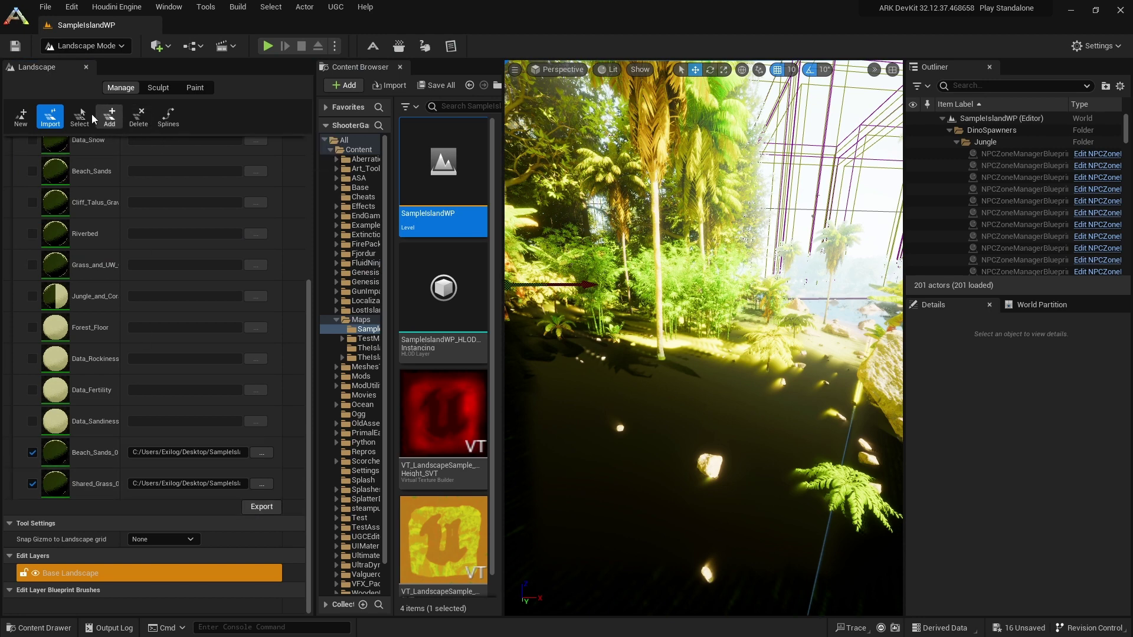
In Paint mode, assign Beach_Sands_LayerInfo and Grass_and_UW_Grass_LayerInfo to their layers.
{"action": "left_click", "coordinate": [195, 88]}
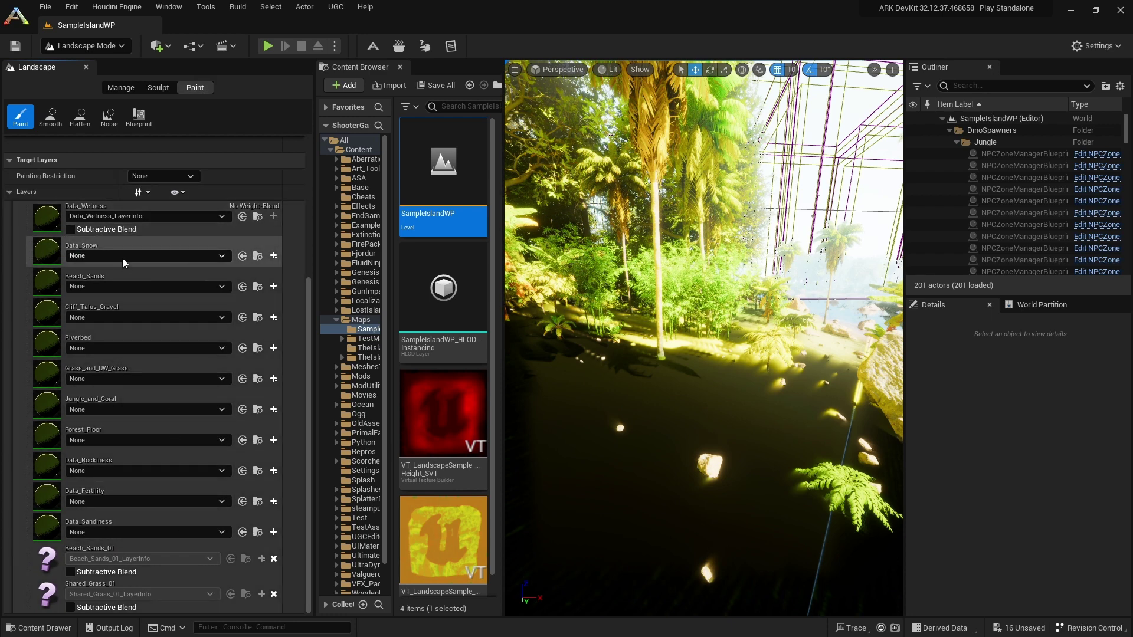
{"action": "left_click", "coordinate": [118, 286]}
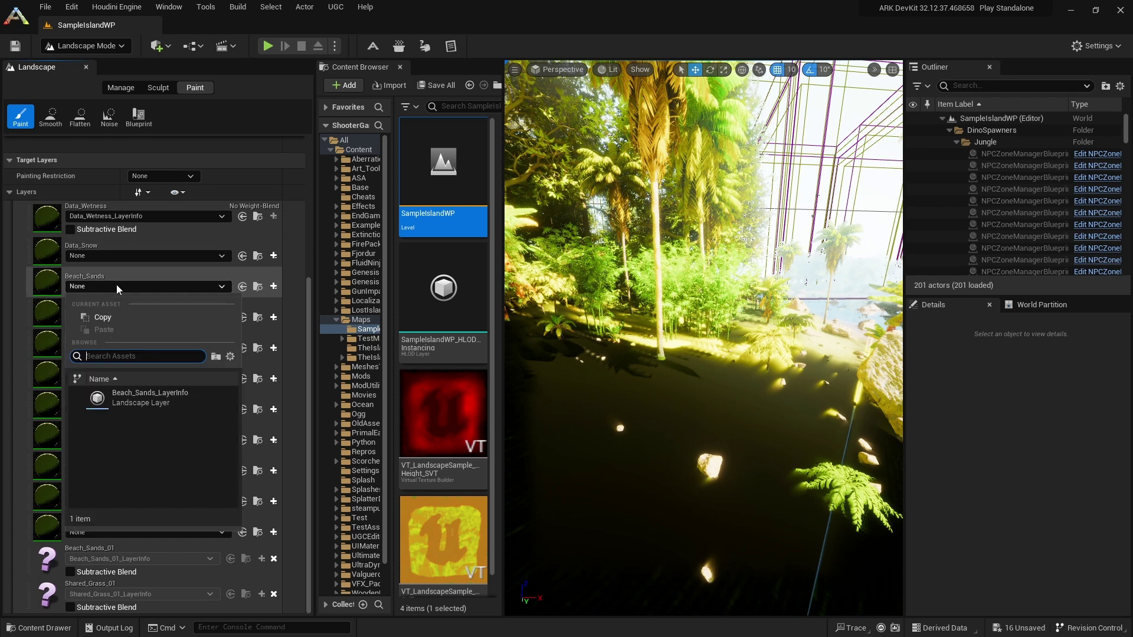
{"action": "left_click", "coordinate": [186, 407]}
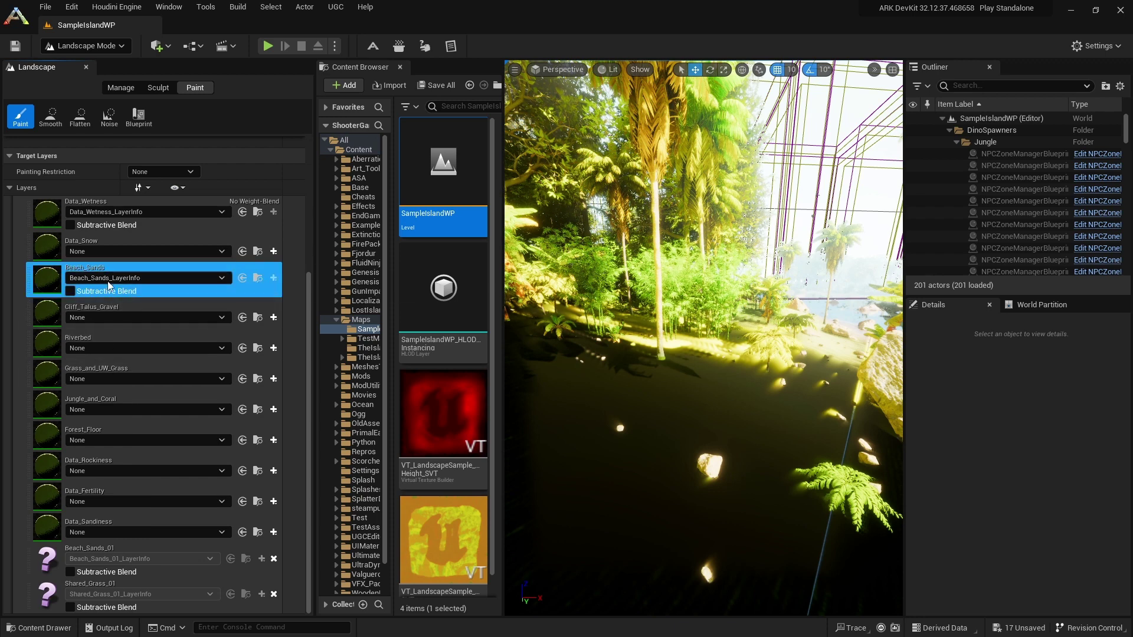
{"action": "left_click", "coordinate": [160, 383]}
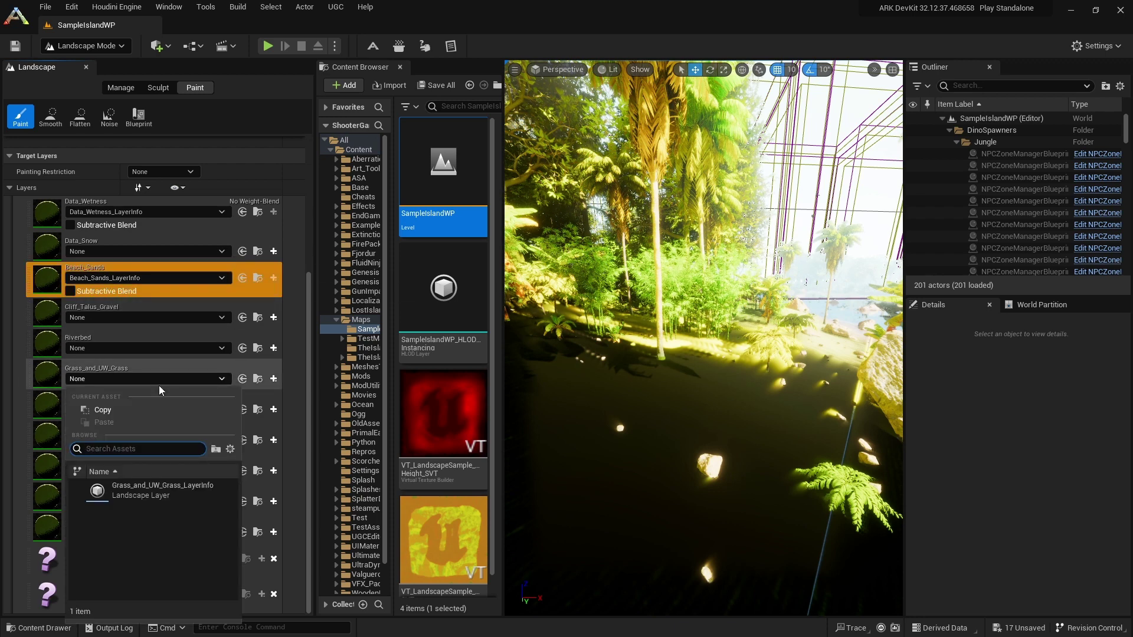
{"action": "left_click", "coordinate": [145, 495]}
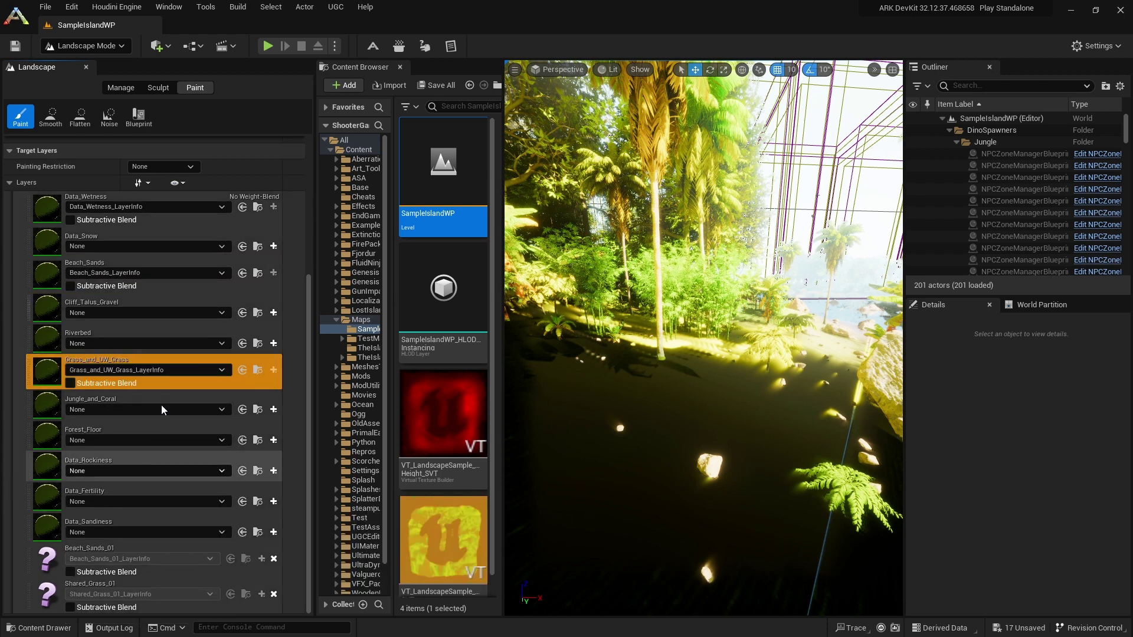
Delete the Beach_Sands_01 and Shared_Grass_01 layers, confirming each.
{"action": "left_click", "coordinate": [274, 559]}
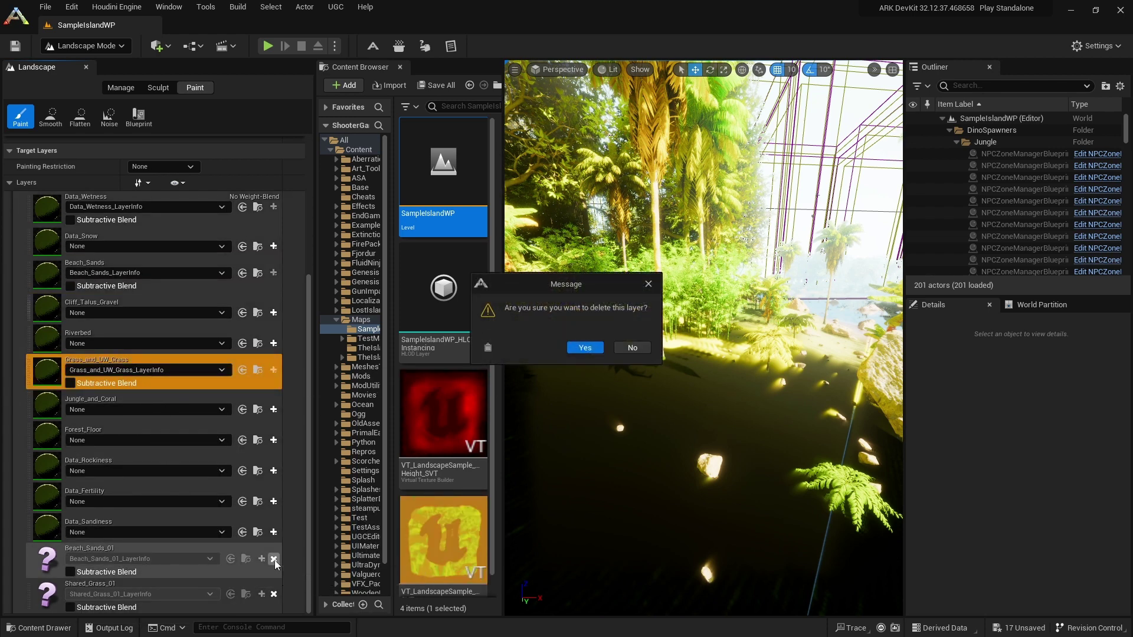
{"action": "left_click", "coordinate": [580, 348]}
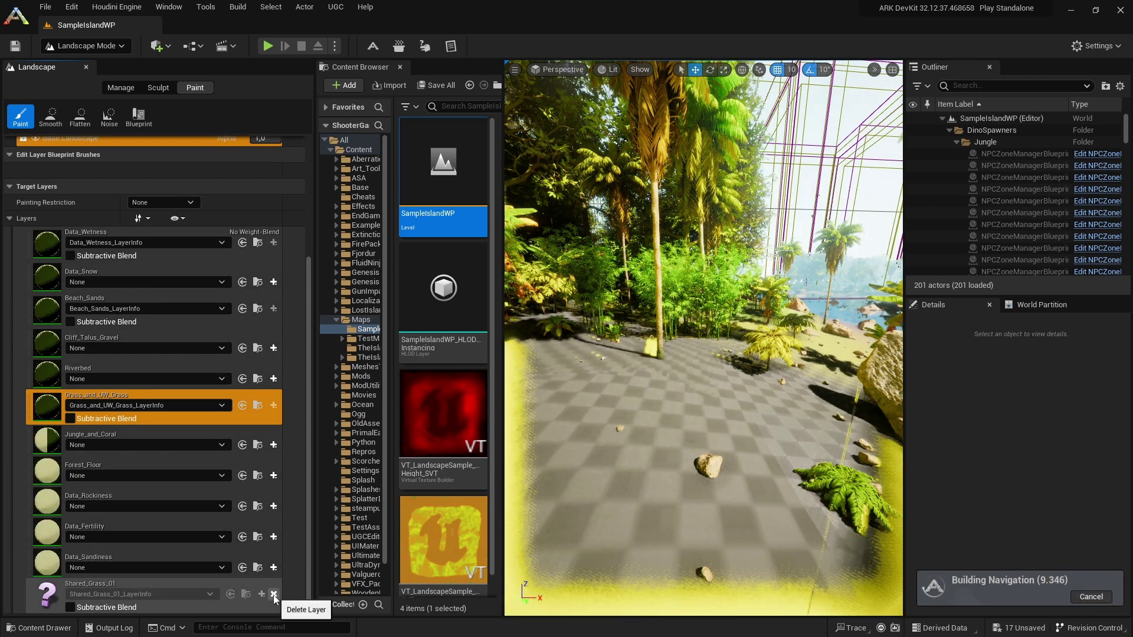
{"action": "left_click", "coordinate": [274, 595]}
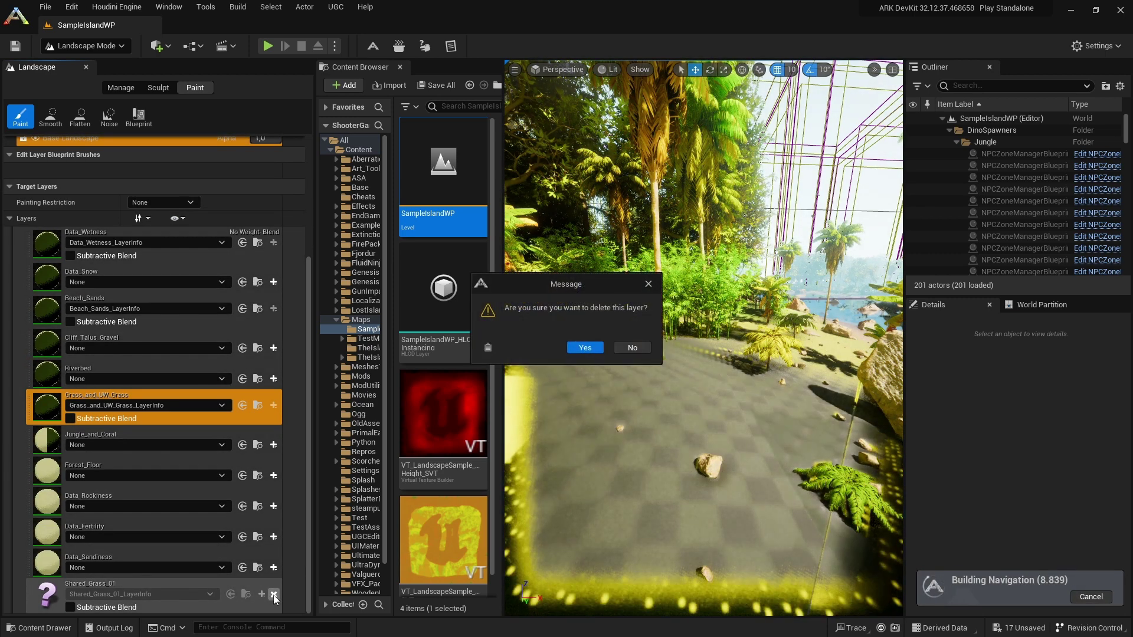
{"action": "left_click", "coordinate": [585, 348]}
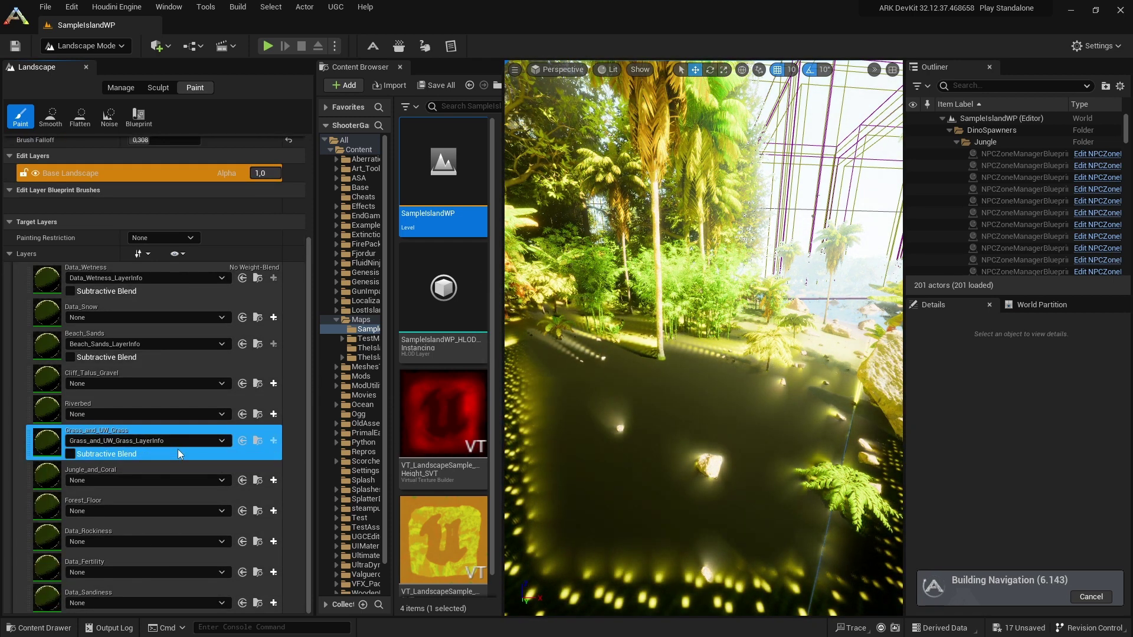
Tick Grass_and_UW_Grass and Beach_Sands for import and pick Hightmap as the heightmap.
{"action": "left_click", "coordinate": [112, 90]}
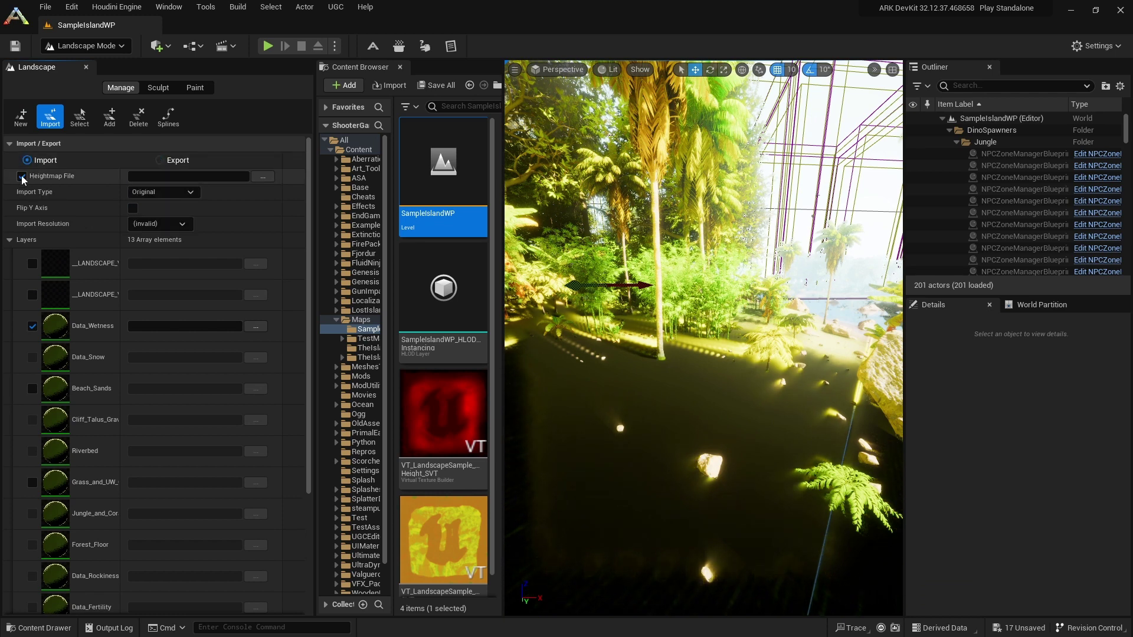
{"action": "scroll", "coordinate": [125, 417], "scroll_direction": "down", "scroll_amount": 4}
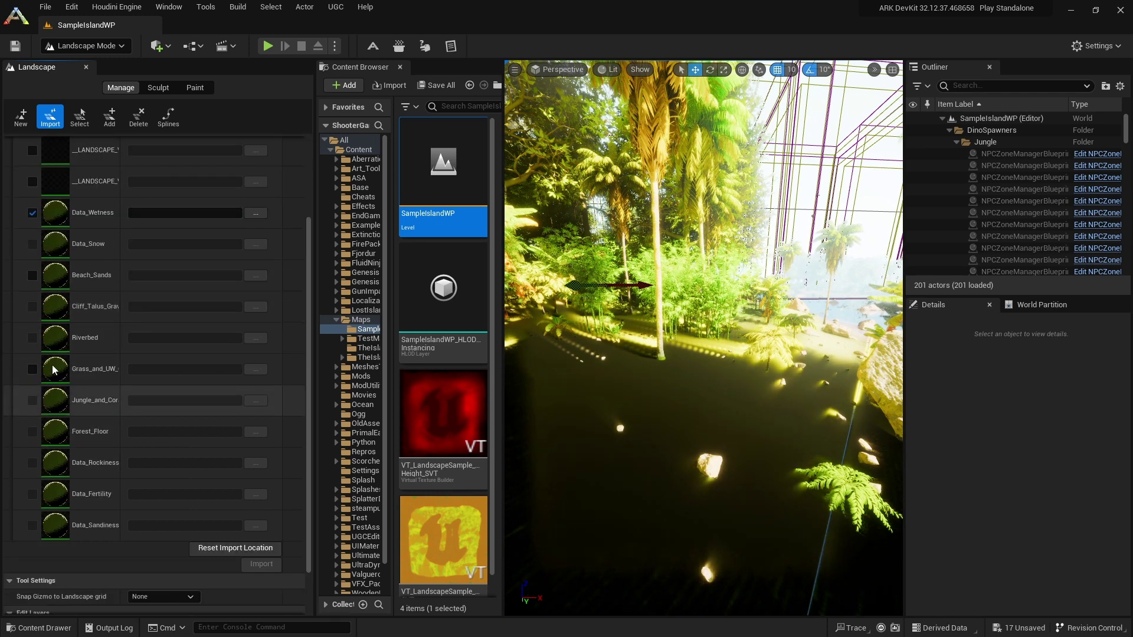
{"action": "left_click", "coordinate": [33, 370]}
{"action": "left_click", "coordinate": [33, 275]}
{"action": "scroll", "coordinate": [131, 308], "scroll_direction": "up", "scroll_amount": 4}
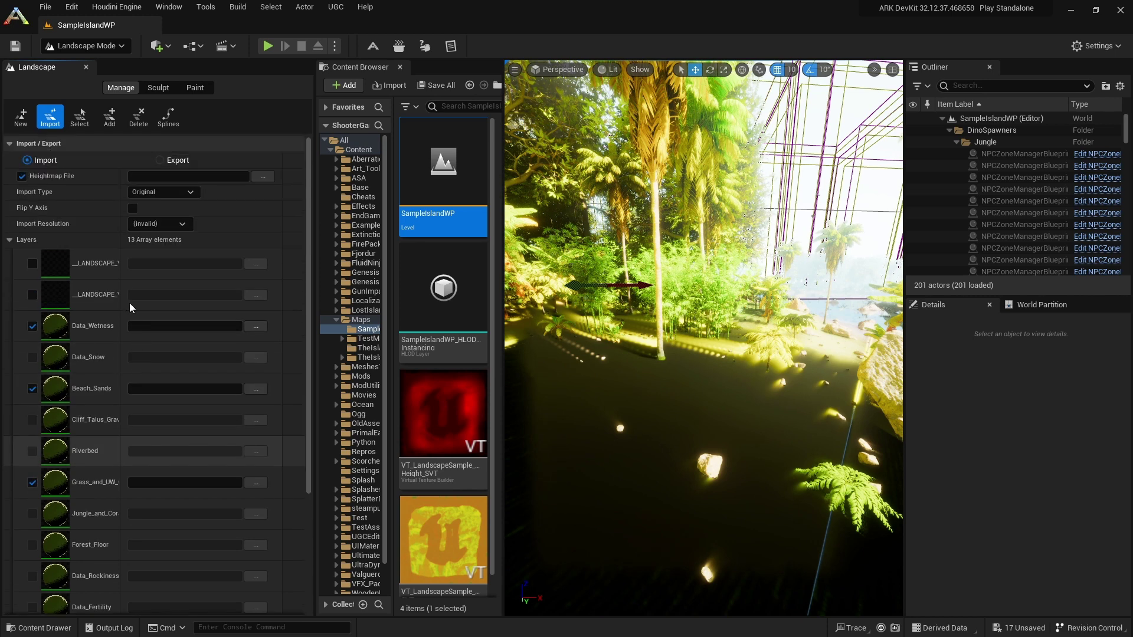
{"action": "left_click", "coordinate": [262, 177]}
{"action": "double_click", "coordinate": [203, 91]}
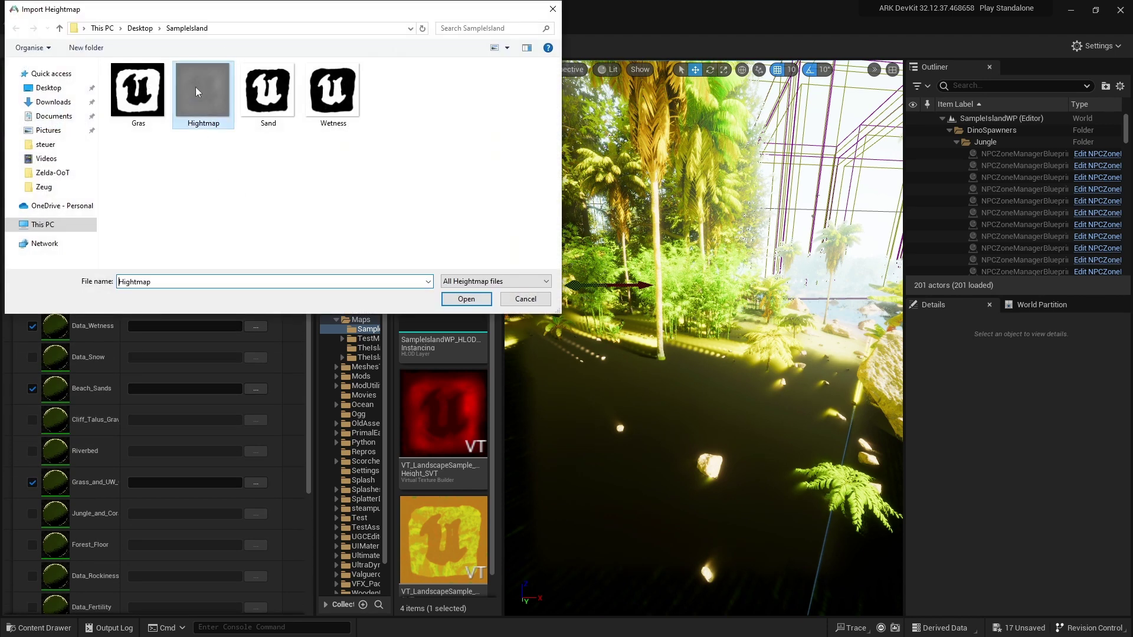
Load Wetness, Sand and Gras into Data_Wetness, Beach_Sands and Grass_and_UW_Grass.
{"action": "left_click", "coordinate": [256, 326]}
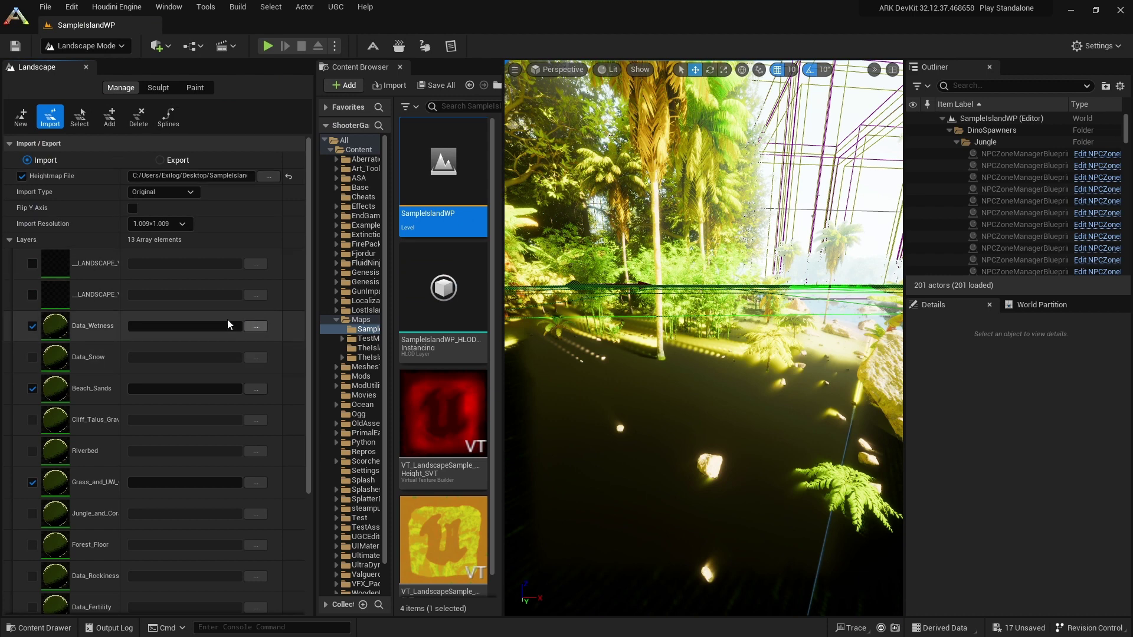
{"action": "left_click", "coordinate": [335, 105]}
{"action": "double_click", "coordinate": [335, 105]}
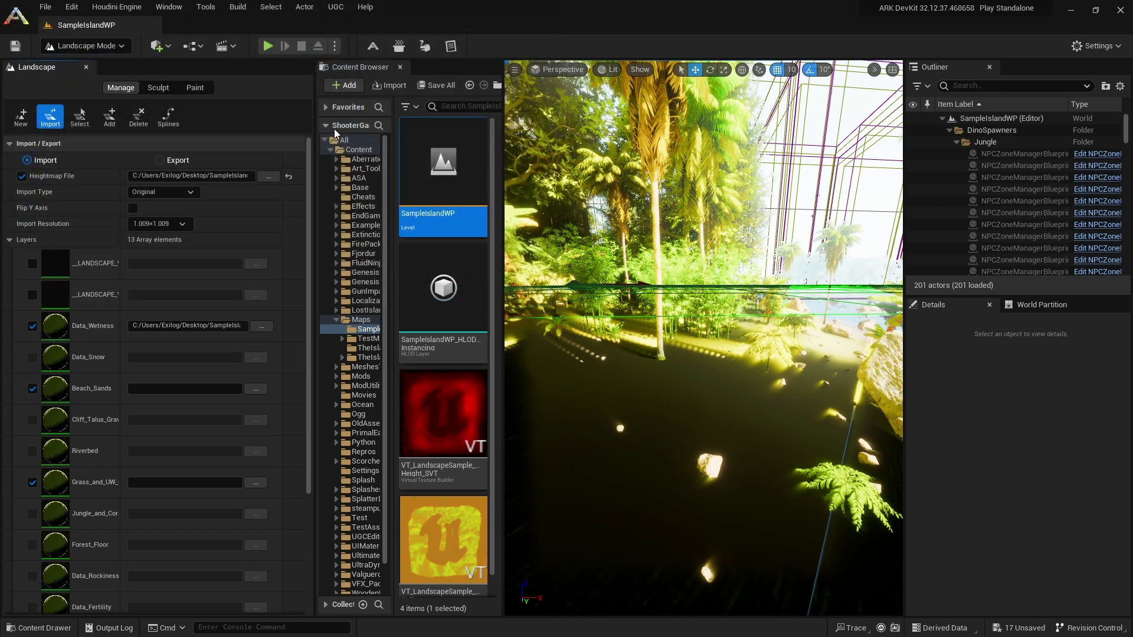
{"action": "left_click", "coordinate": [256, 389]}
{"action": "left_click", "coordinate": [271, 100]}
{"action": "double_click", "coordinate": [271, 101]}
{"action": "left_click", "coordinate": [256, 483]}
{"action": "left_click", "coordinate": [149, 105]}
{"action": "double_click", "coordinate": [149, 105]}
{"action": "scroll", "coordinate": [212, 503], "scroll_direction": "down", "scroll_amount": 6}
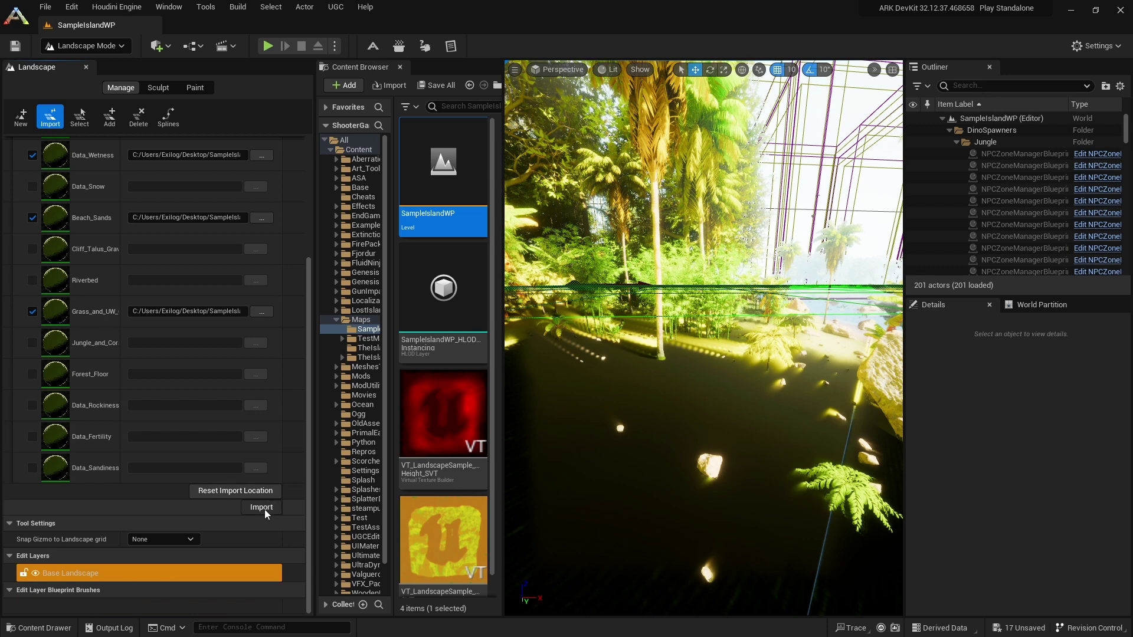
Reimport the heightmap and weight layers, switch to Selection Mode, and view the sandy beach.
{"action": "left_click", "coordinate": [265, 509]}
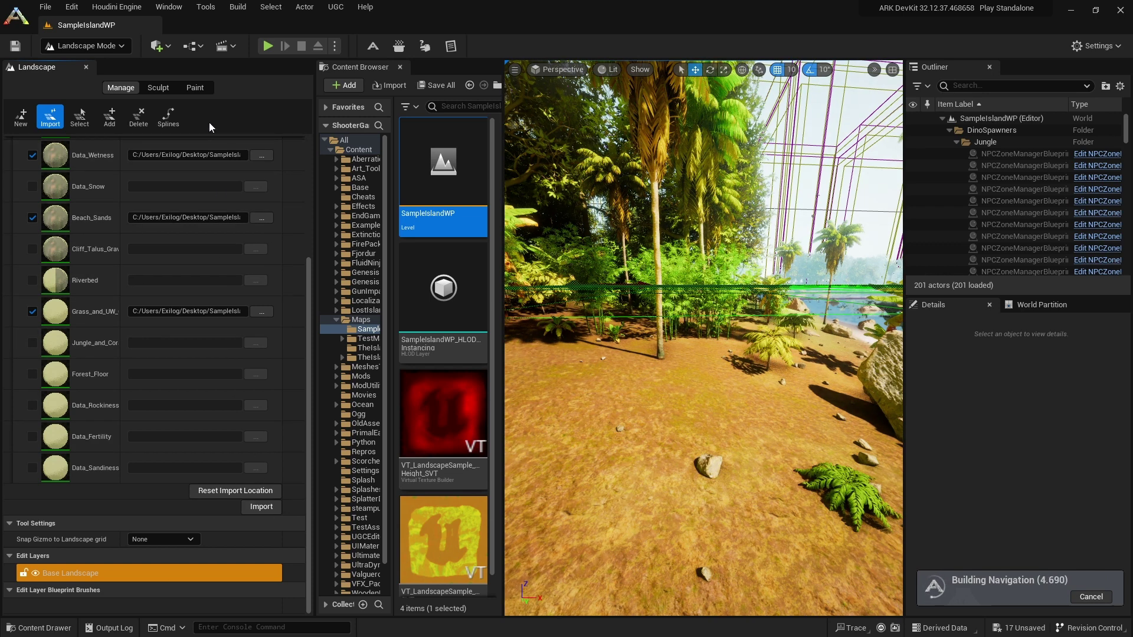
{"action": "left_click", "coordinate": [121, 46]}
{"action": "left_click", "coordinate": [107, 66]}
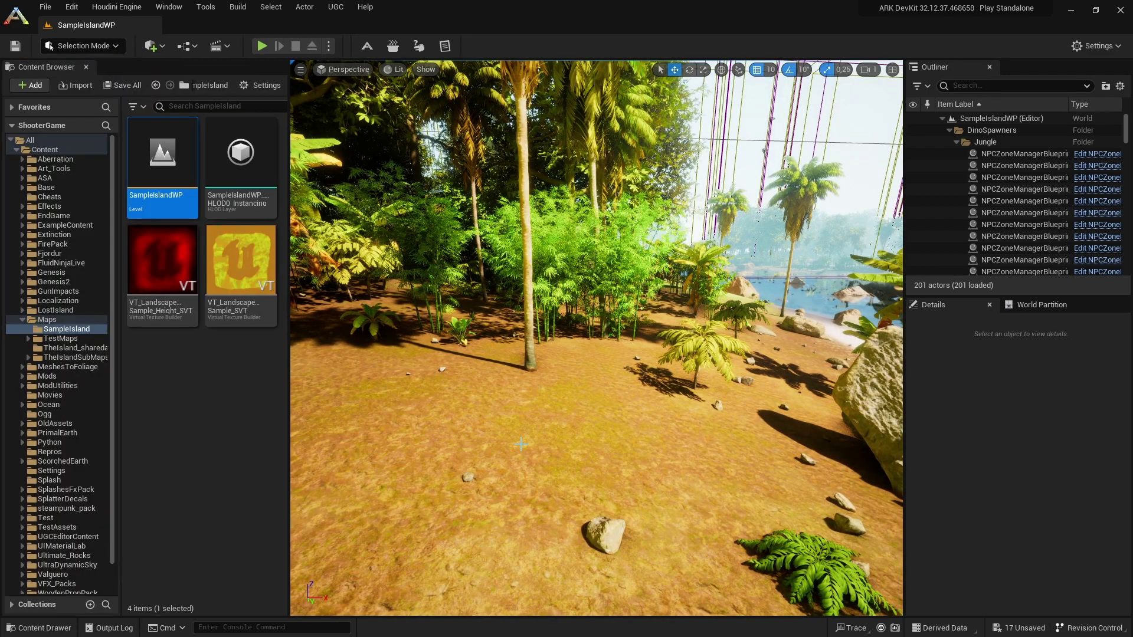
{"action": "right_click_drag", "start_coordinate": [599, 450], "coordinate": [477, 451]}
{"action": "right_click_drag", "start_coordinate": [587, 431], "coordinate": [587, 431]}
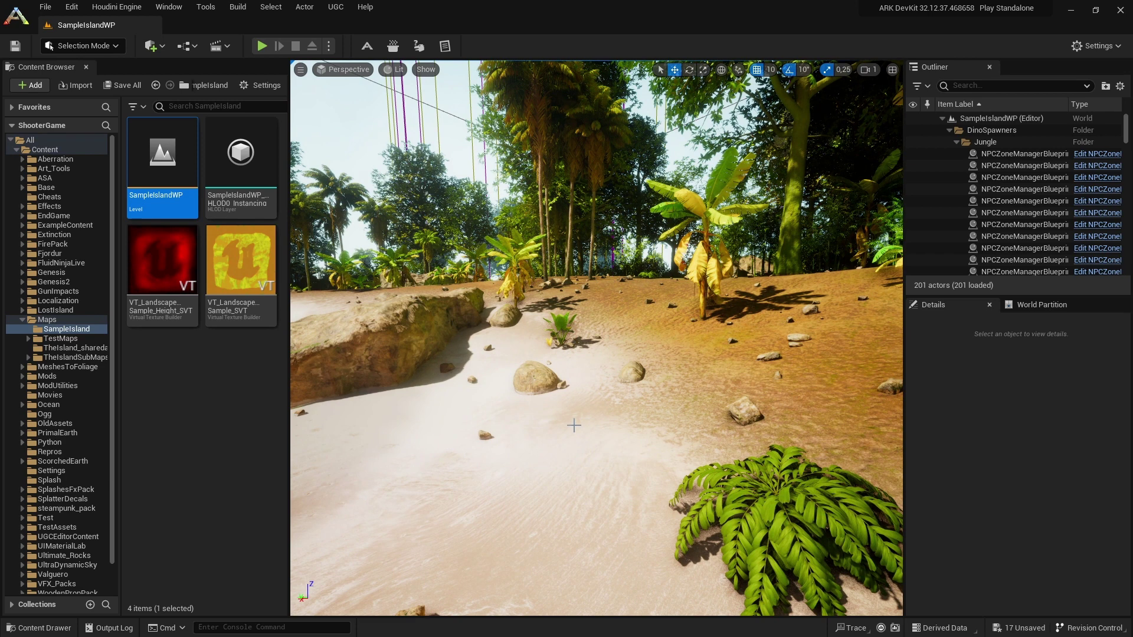
Save the SampleIslandWP level from the toolbar.
{"action": "left_click", "coordinate": [15, 46]}
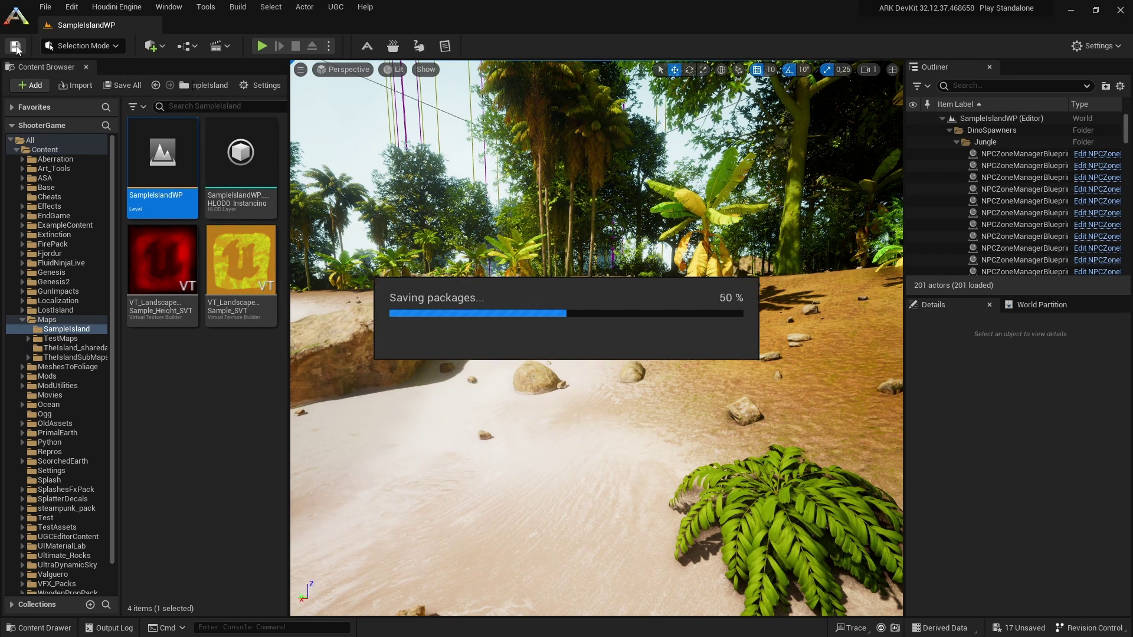